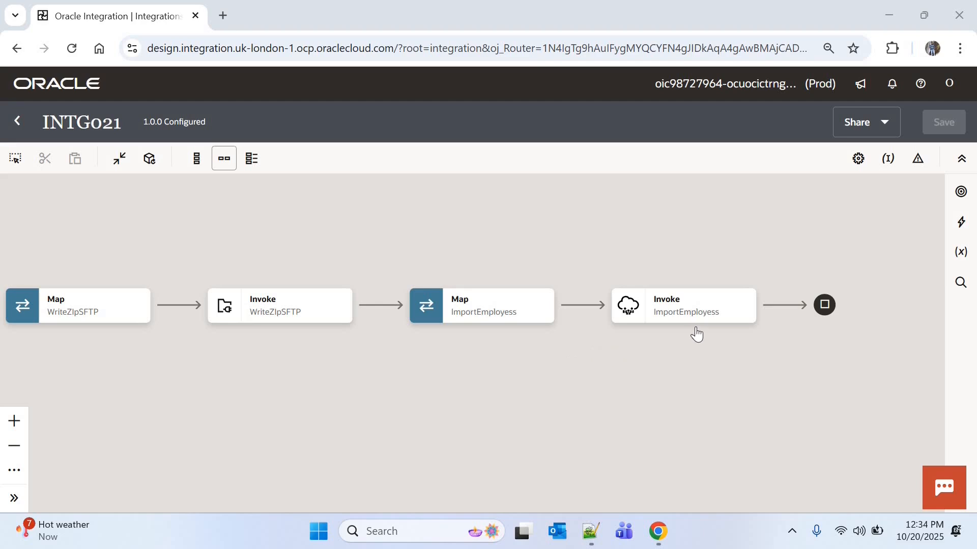
# Step: Add an Assign action to the integration flow directly after the Schedule trigger
pyautogui.moveTo(697, 321)
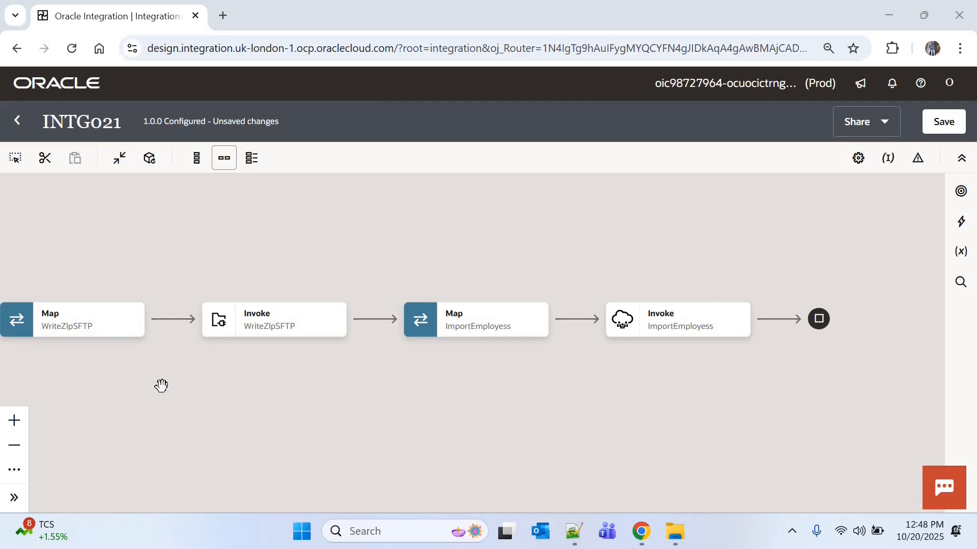
pyautogui.moveTo(545, 408); pyautogui.dragTo(882, 384)
pyautogui.moveTo(644, 375); pyautogui.dragTo(943, 427)
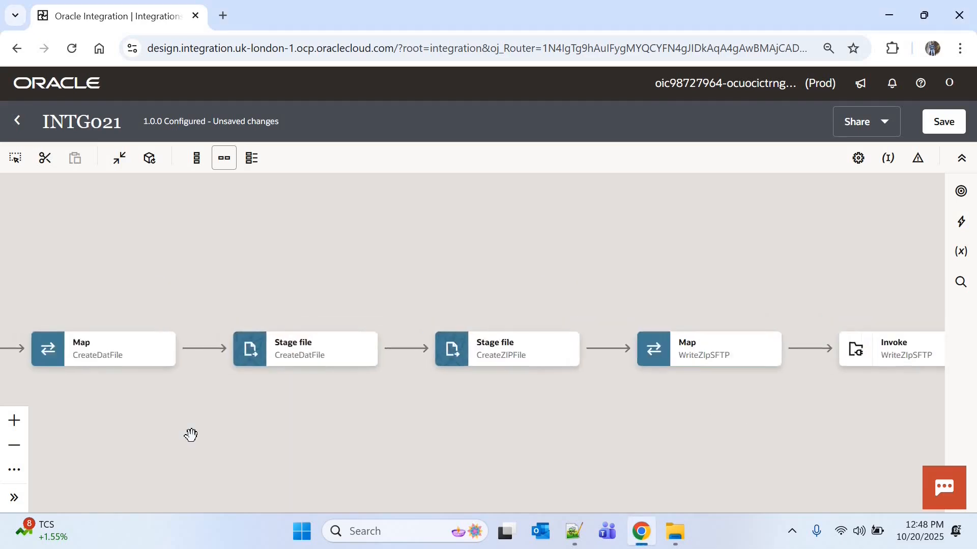
pyautogui.moveTo(190, 434); pyautogui.dragTo(867, 394)
pyautogui.moveTo(277, 316)
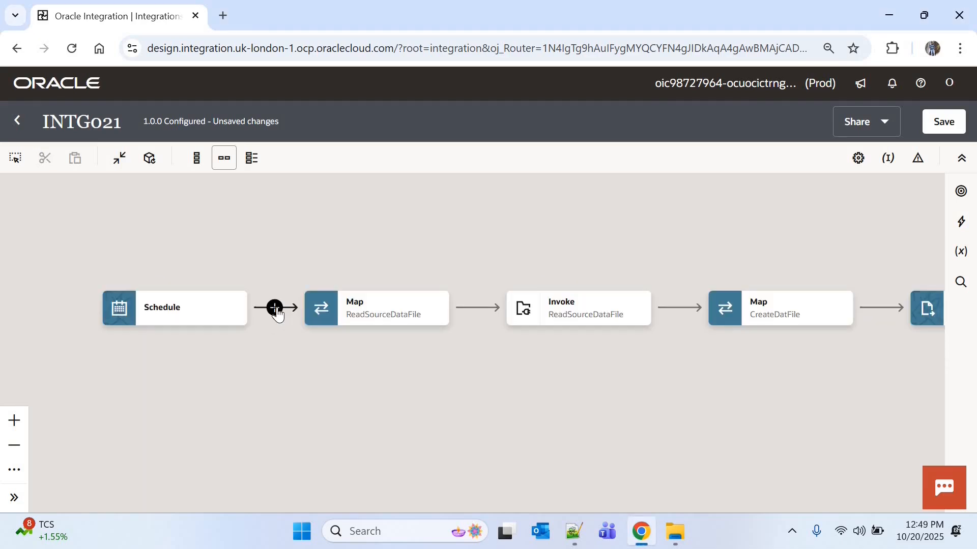
pyautogui.click(275, 309)
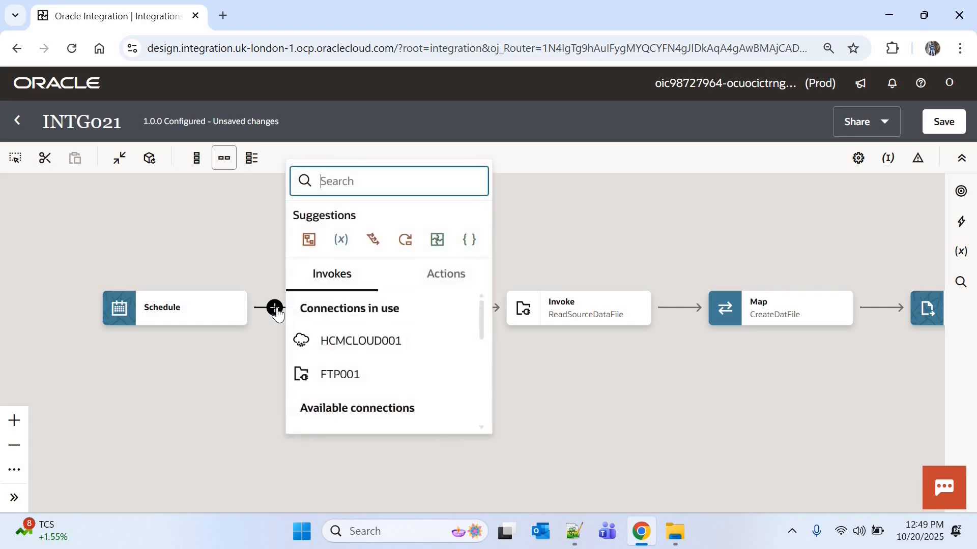
pyautogui.write('ass')
pyautogui.click(340, 252)
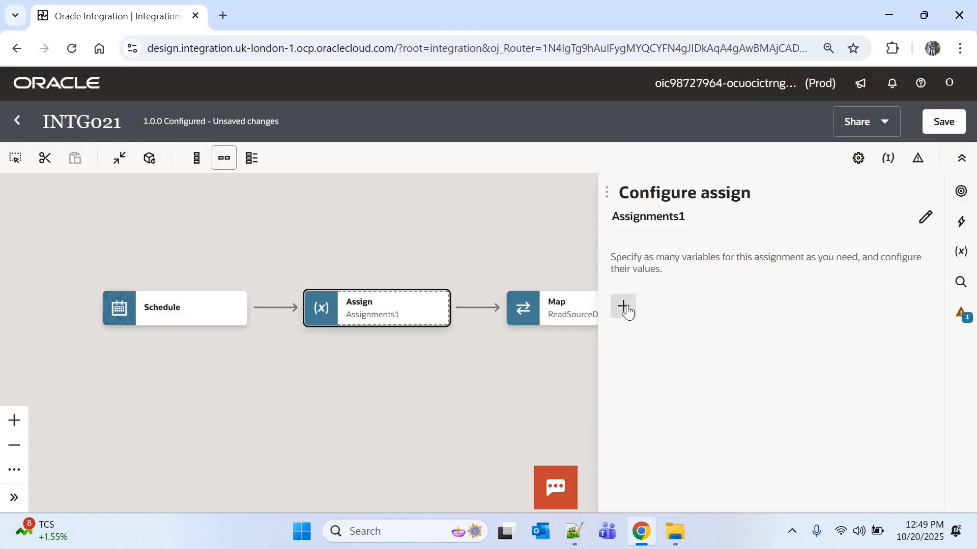
# Step: Add a string variable named v_process_status to the new assignment and save the integration
pyautogui.click(623, 306)
pyautogui.click(654, 399)
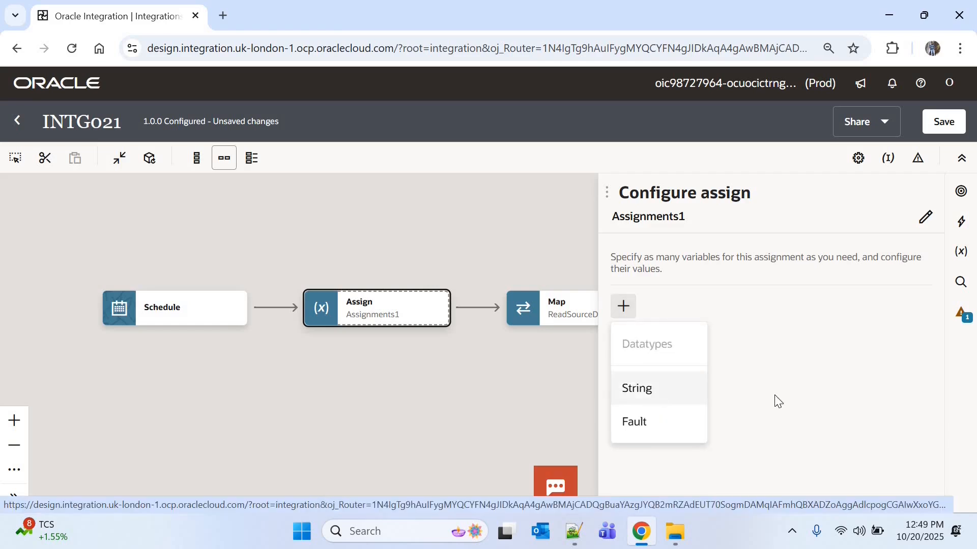
pyautogui.click(690, 362)
pyautogui.write('v')
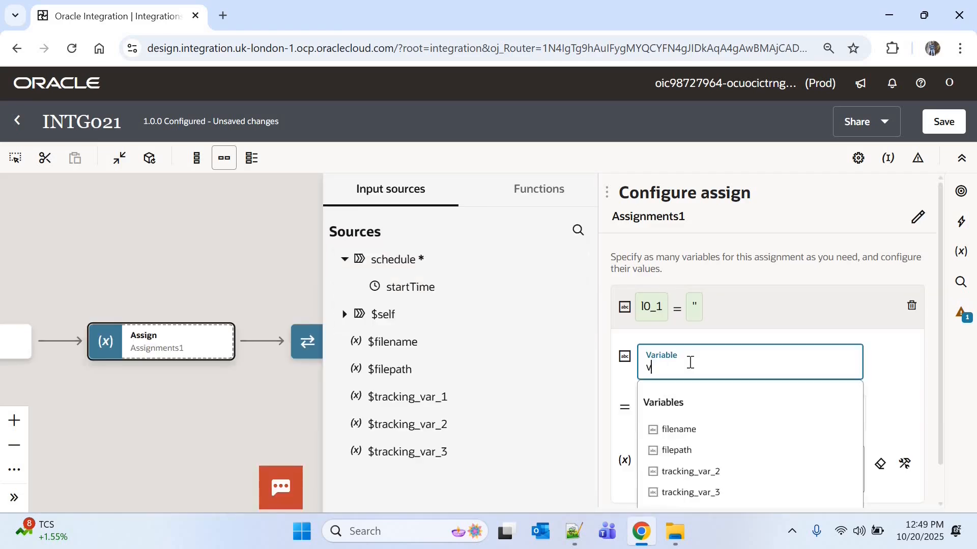
pyautogui.write('_process_status')
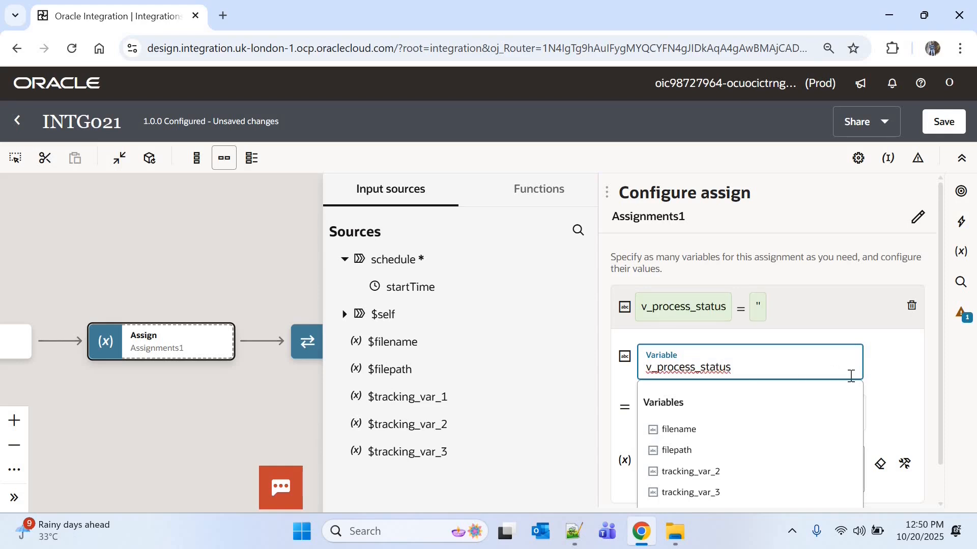
pyautogui.press('Left')
pyautogui.press('Left')
pyautogui.click(943, 121)
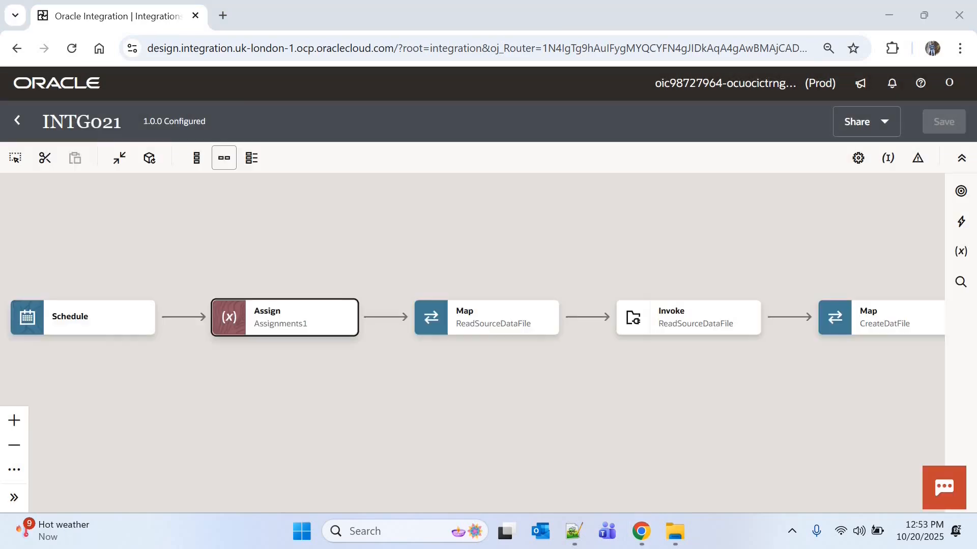
# Step: Insert an HCMCLOUD001 invoke after the ImportEmployess invoke at the end of the flow and name its endpoint QueryStatus
pyautogui.hscroll(15, 295, 375)
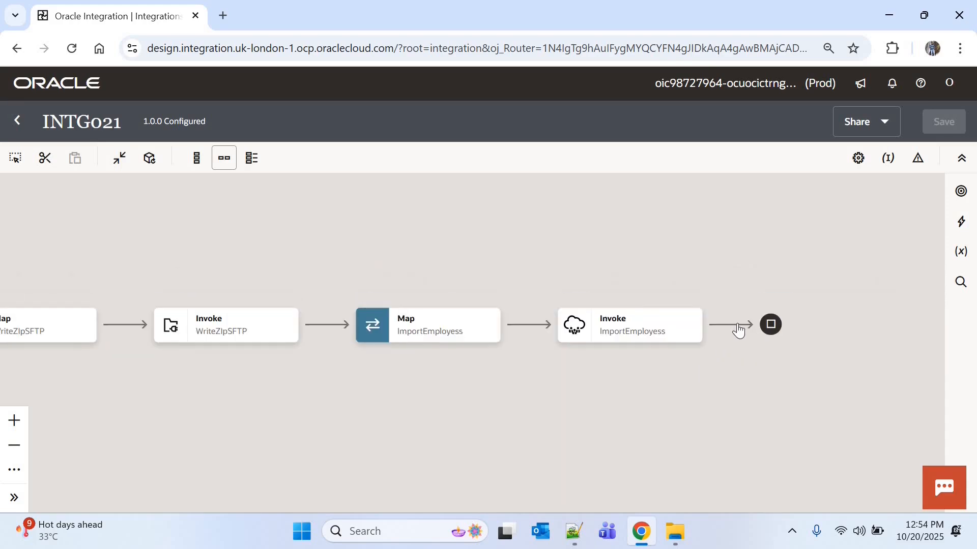
pyautogui.click(731, 326)
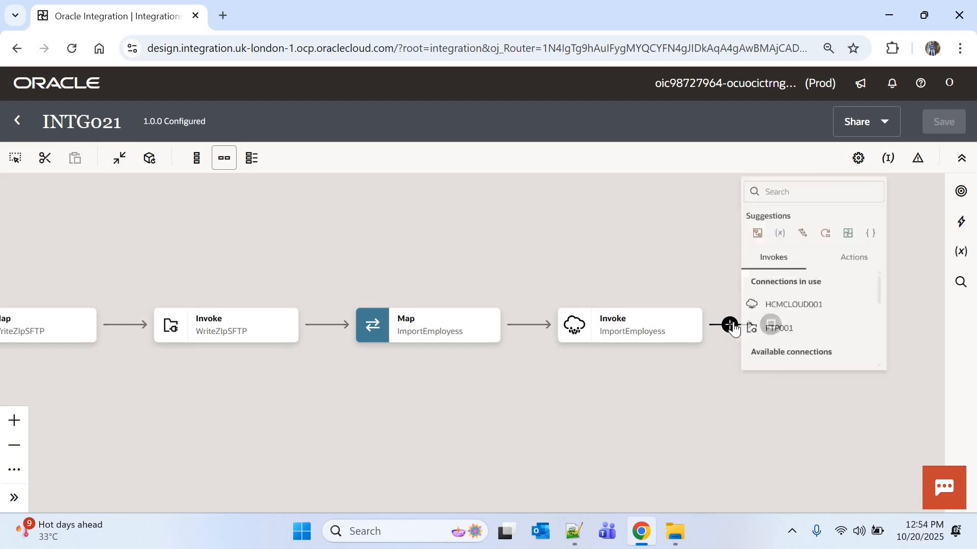
pyautogui.write('hcm')
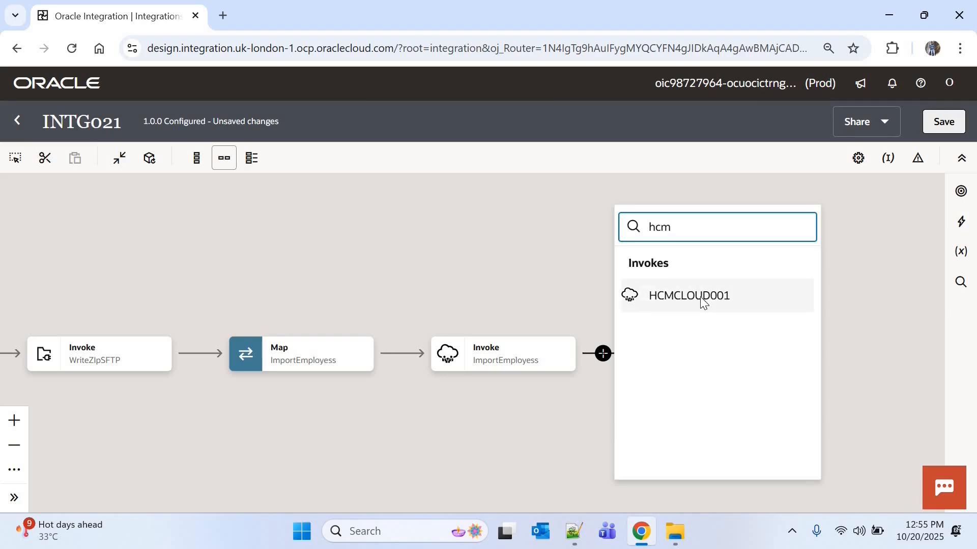
pyautogui.click(701, 298)
pyautogui.write('QueryStatus')
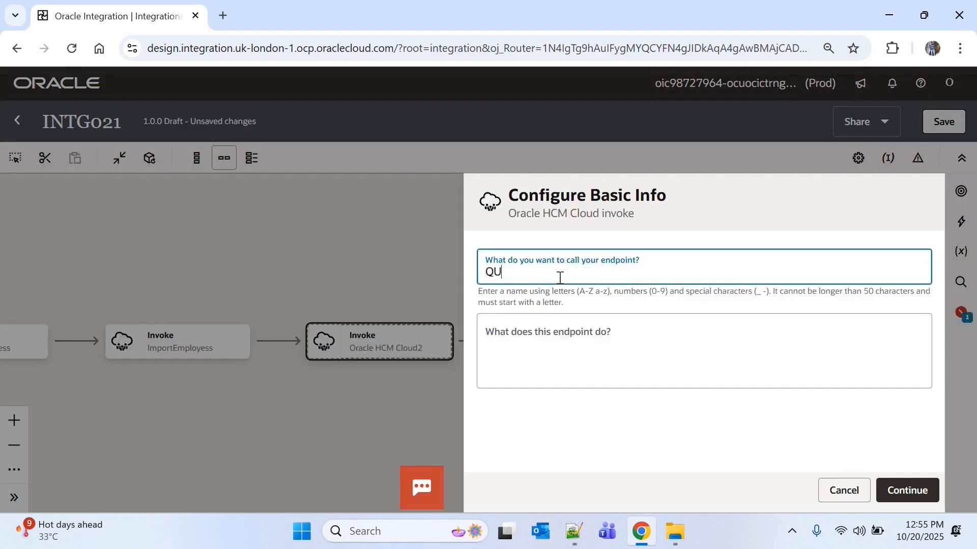
pyautogui.click(921, 488)
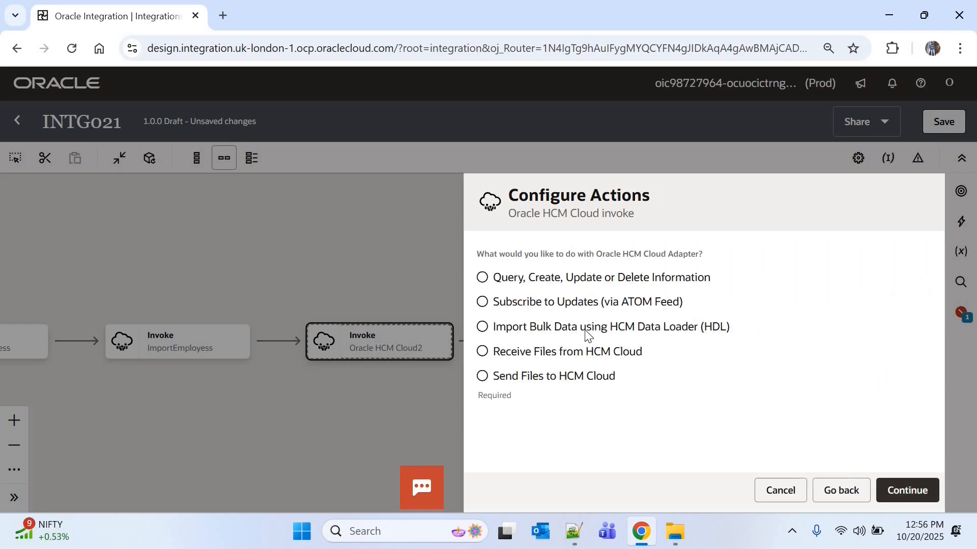
# Step: Configure the endpoint for bulk import using HCM Data Loader (HDL) with the operation that queries an HCM Data Loader job's status
pyautogui.click(483, 328)
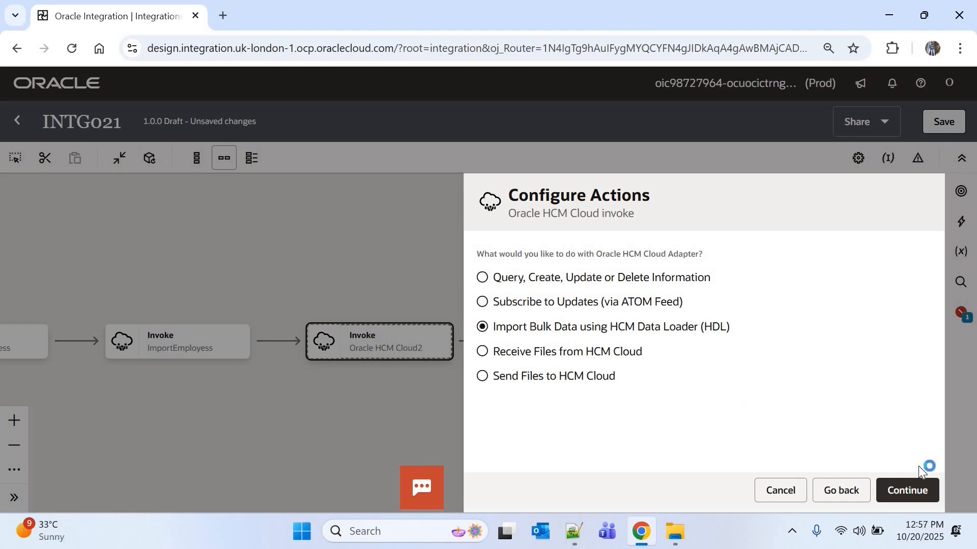
pyautogui.click(915, 489)
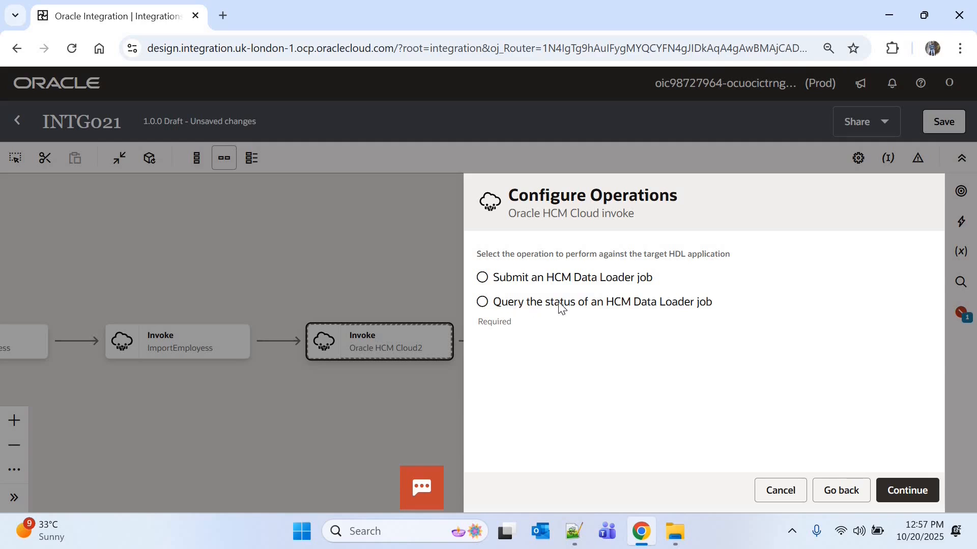
pyautogui.click(503, 303)
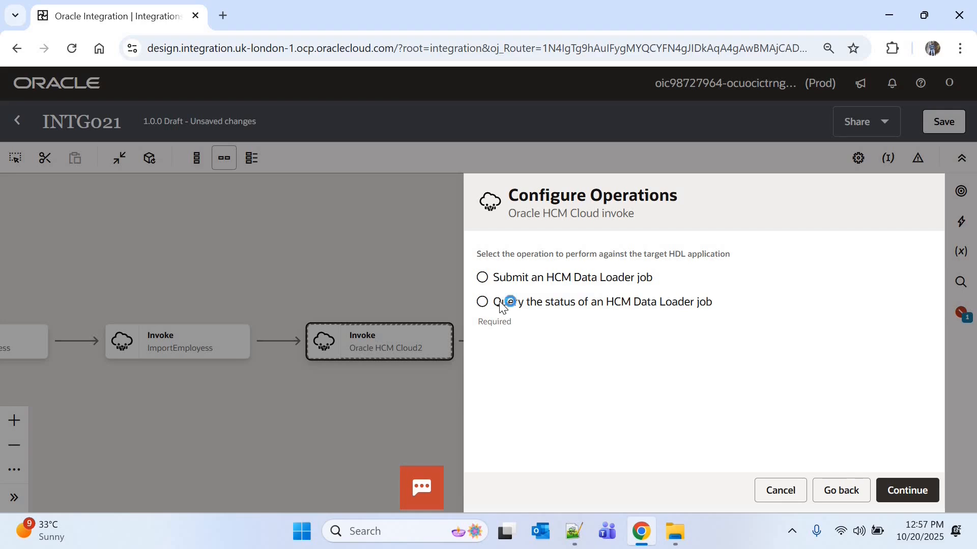
pyautogui.click(907, 487)
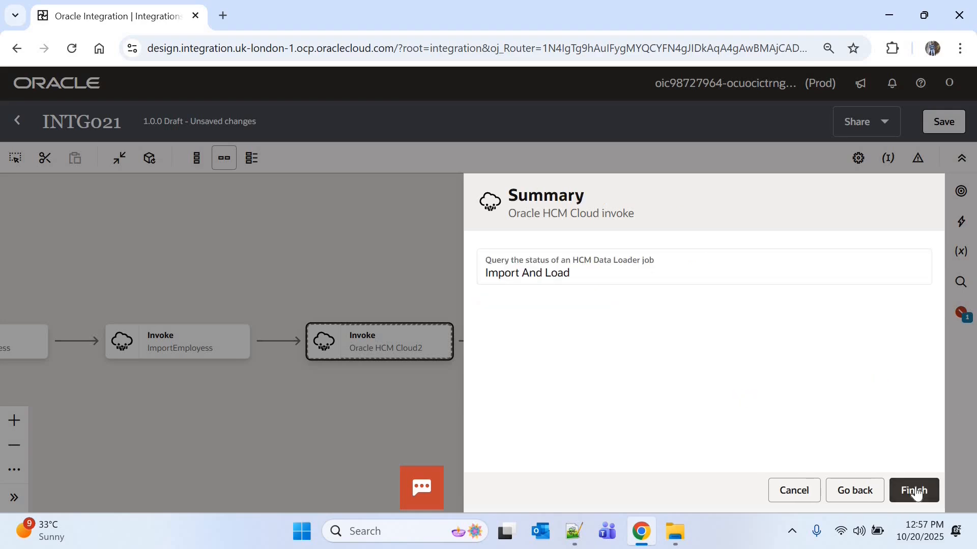
pyautogui.click(915, 491)
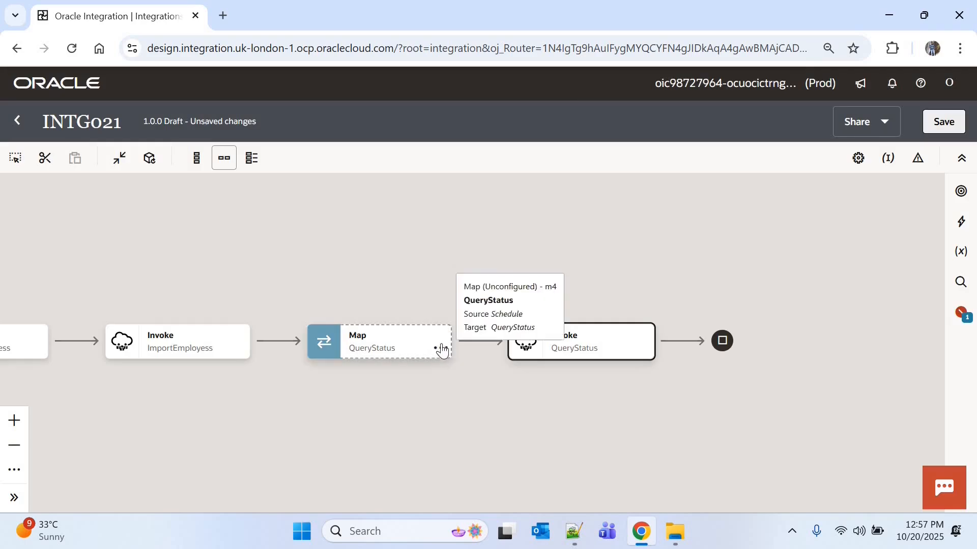
# Step: In the QueryStatus mapping, map Process ID from the ImportEmployess response's Import And Load Data Response to the request's Process ID
pyautogui.click(440, 349)
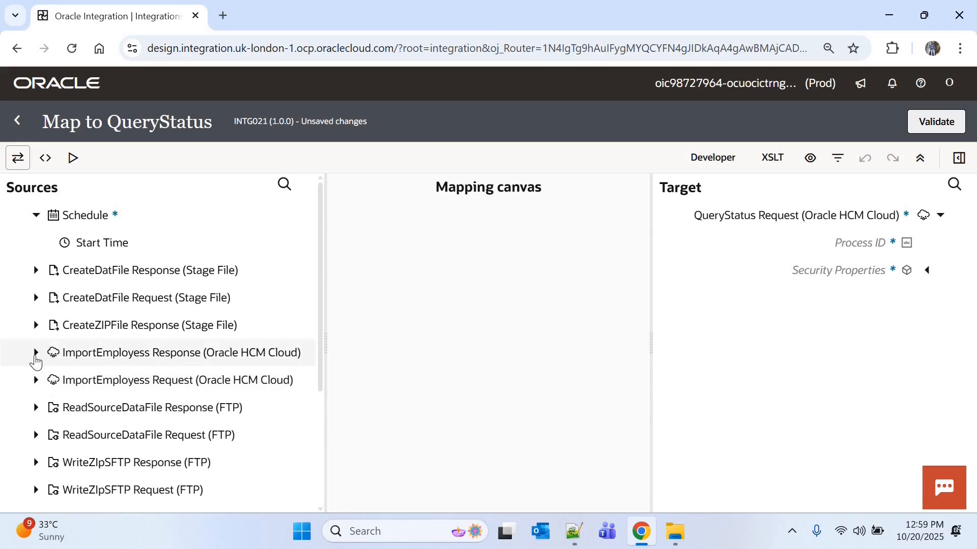
pyautogui.click(36, 352)
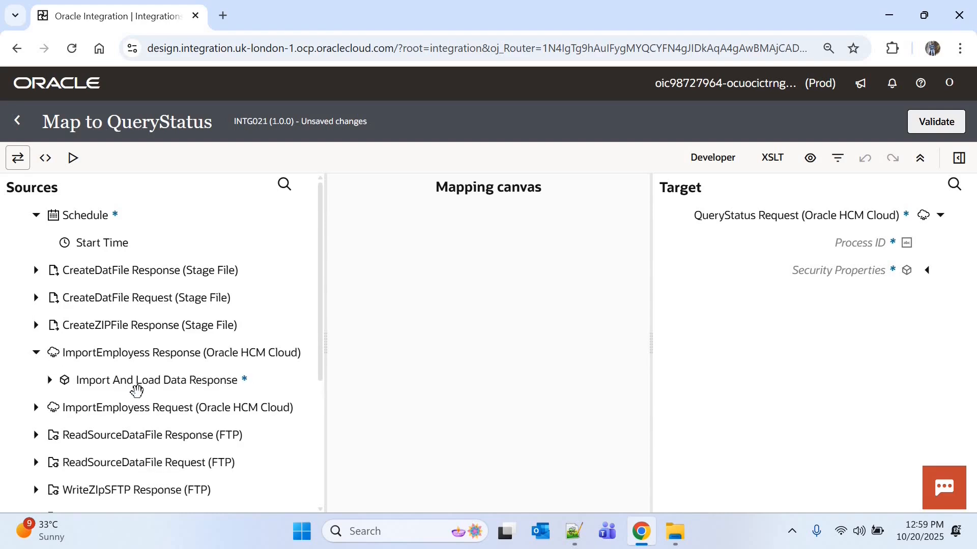
pyautogui.click(66, 382)
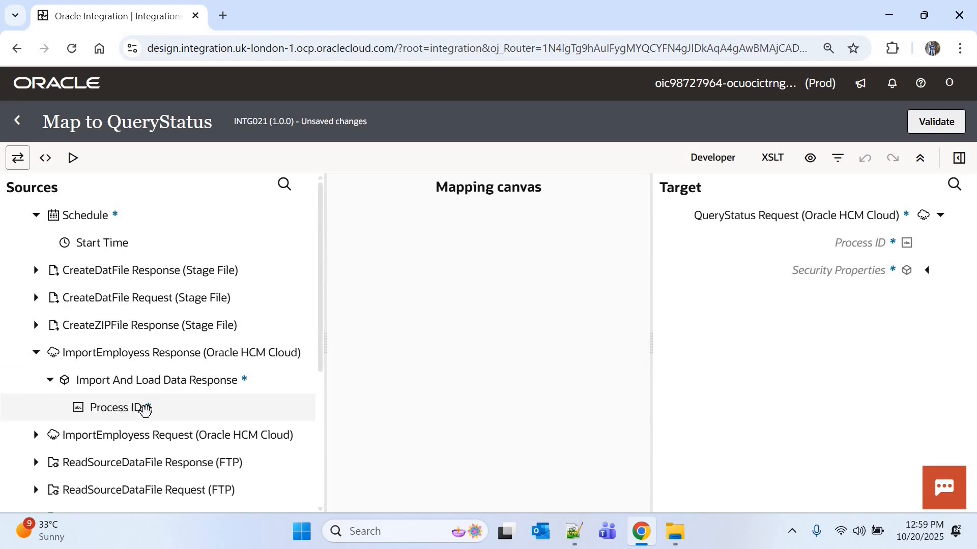
pyautogui.moveTo(145, 410); pyautogui.dragTo(863, 242)
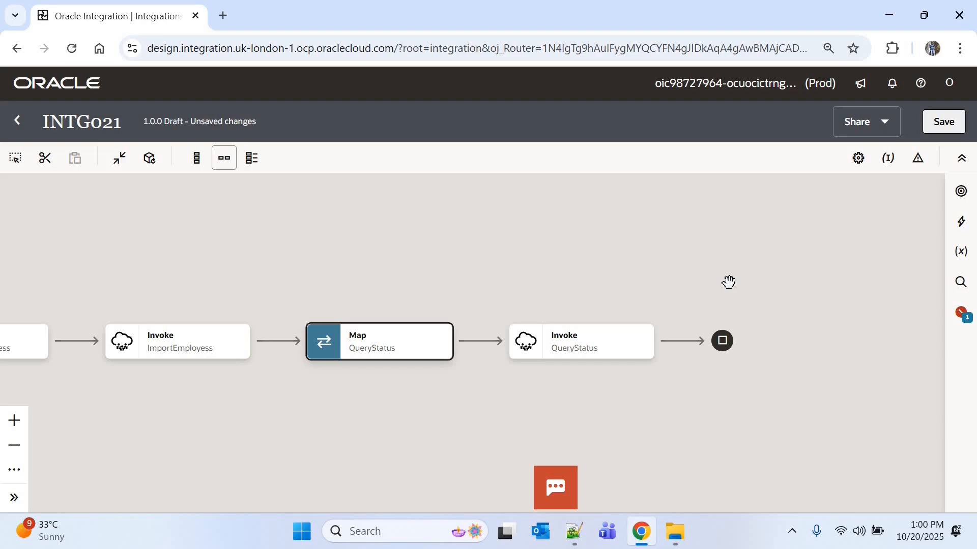
# Step: Add an Assign action directly after the QueryStatus invoke
pyautogui.click(668, 404)
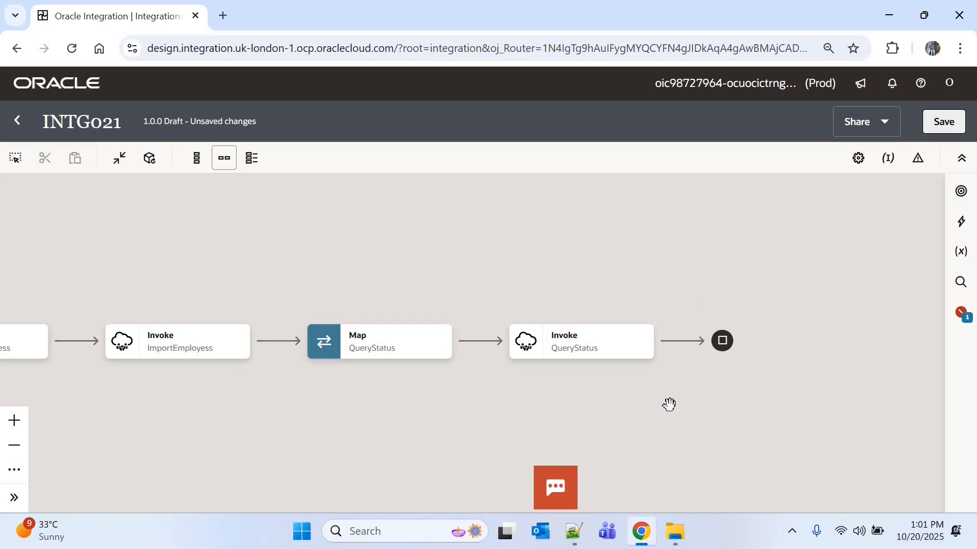
pyautogui.moveTo(681, 344)
pyautogui.click(681, 344)
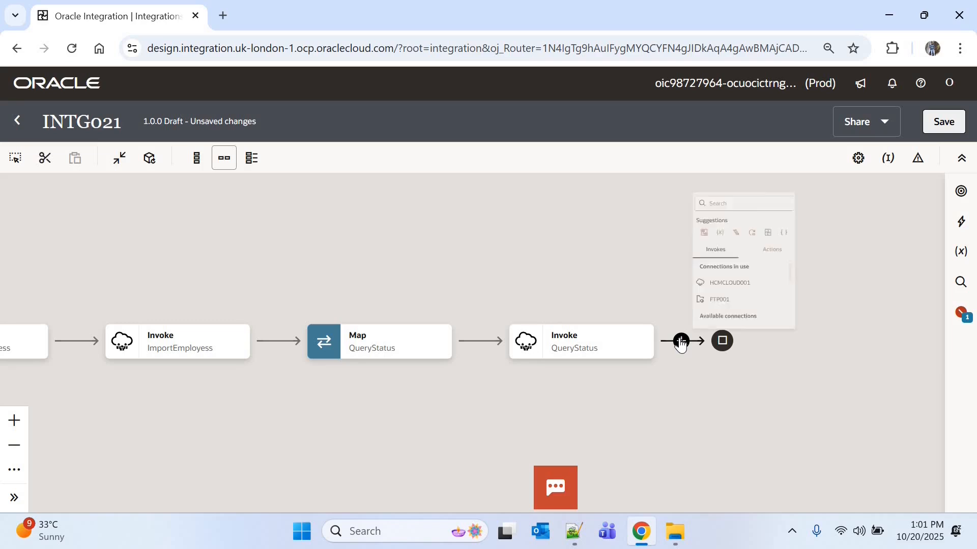
pyautogui.write('assig')
pyautogui.click(759, 285)
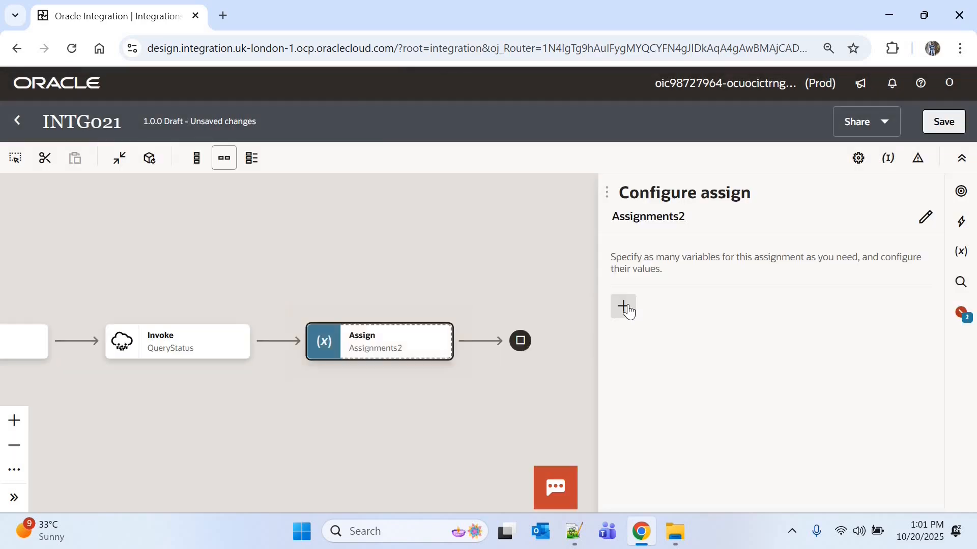
# Step: Add a string assignment to the new Assign action and choose the existing v_process_status as its variable
pyautogui.click(624, 306)
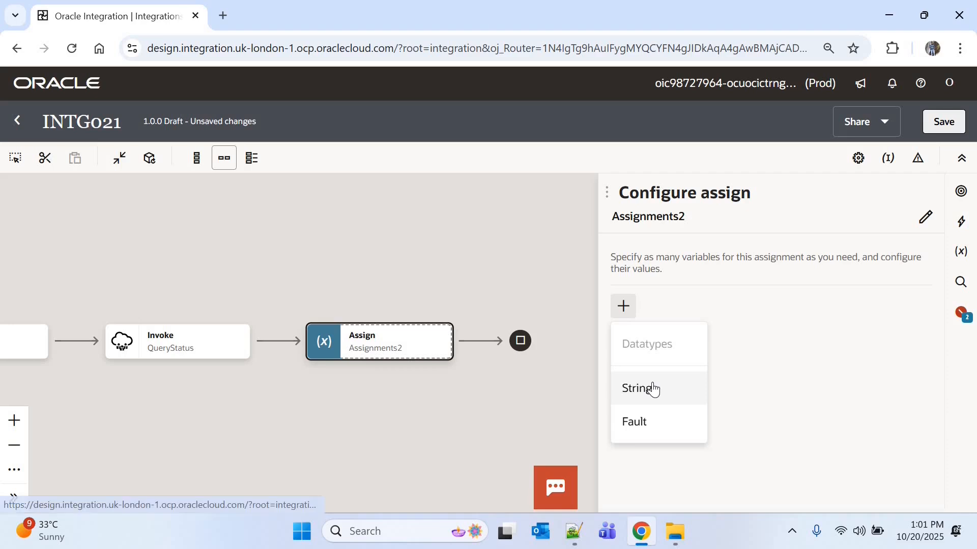
pyautogui.click(648, 388)
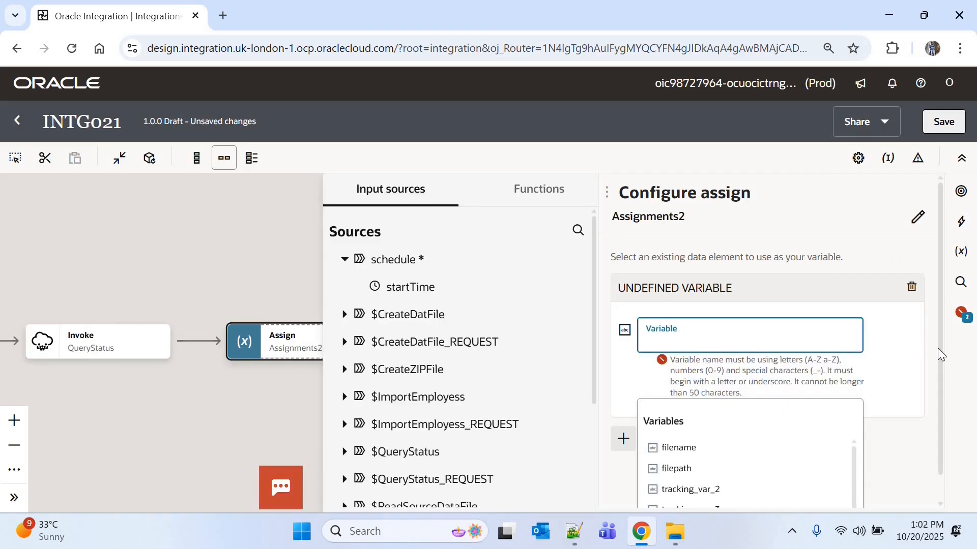
pyautogui.scroll(-1, 936, 388)
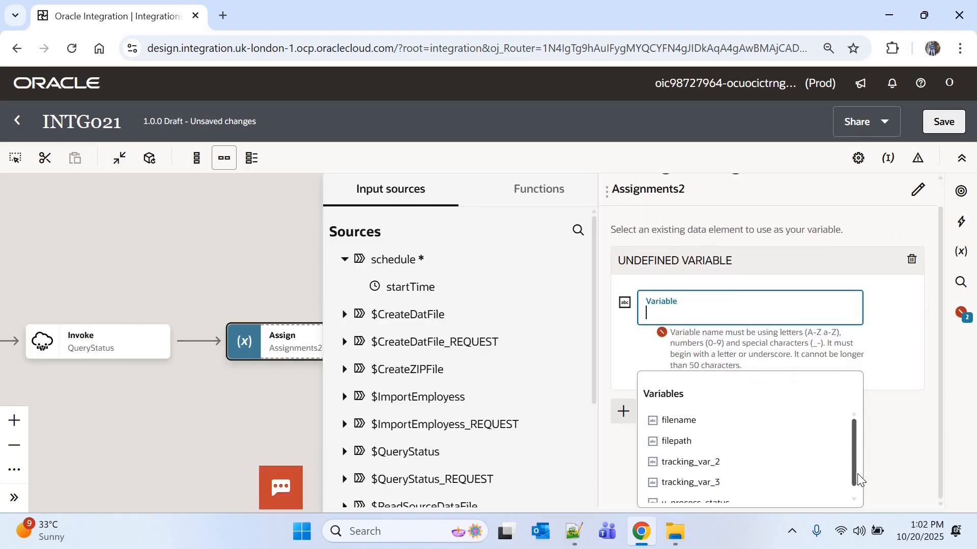
pyautogui.scroll(-1, 857, 478)
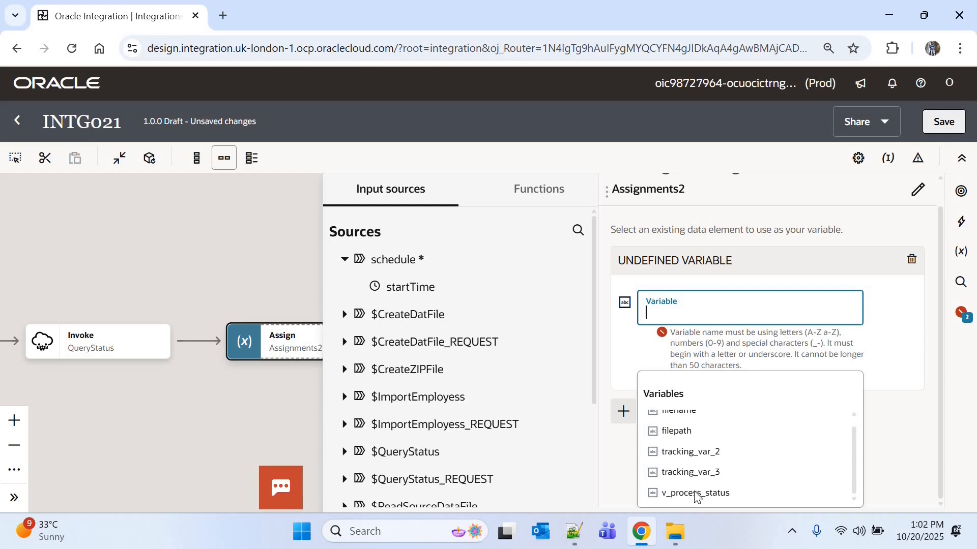
pyautogui.click(695, 493)
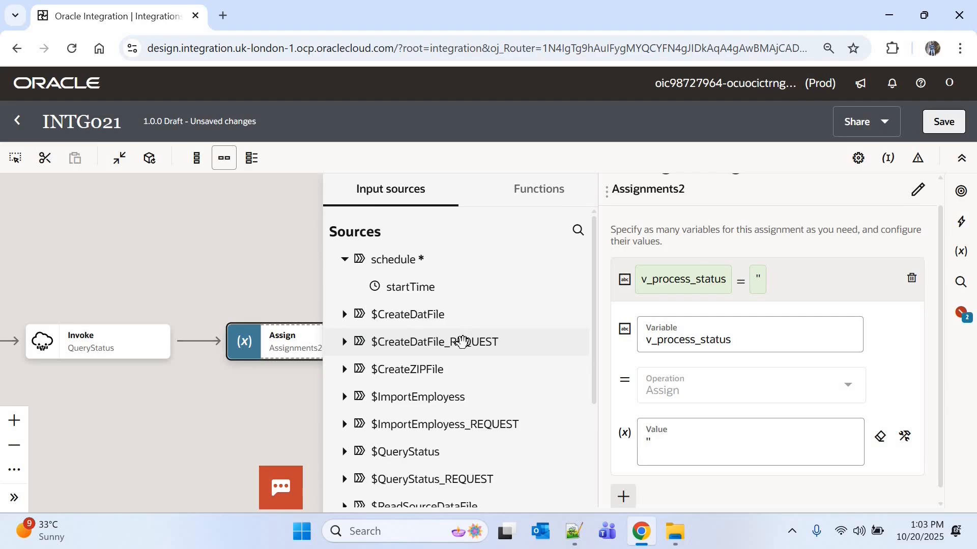
# Step: Set the value of v_process_status to the STATUS element of DATA_SET in the QueryStatus response
pyautogui.scroll(-1, 361, 392)
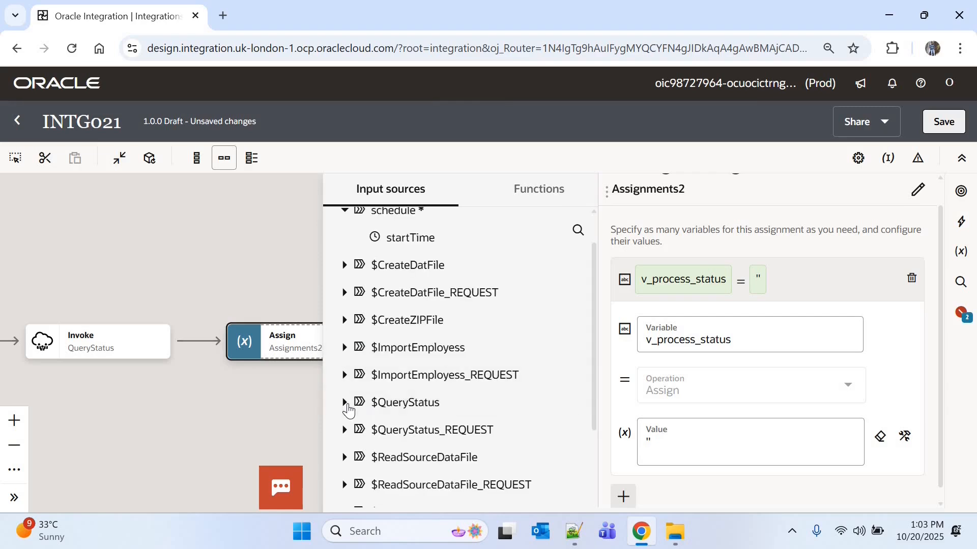
pyautogui.click(344, 402)
pyautogui.click(365, 428)
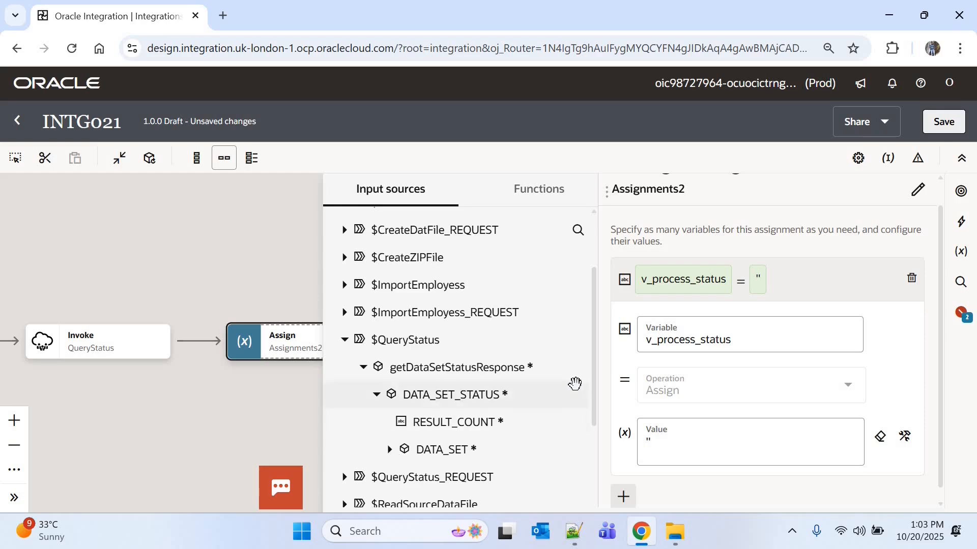
pyautogui.click(390, 450)
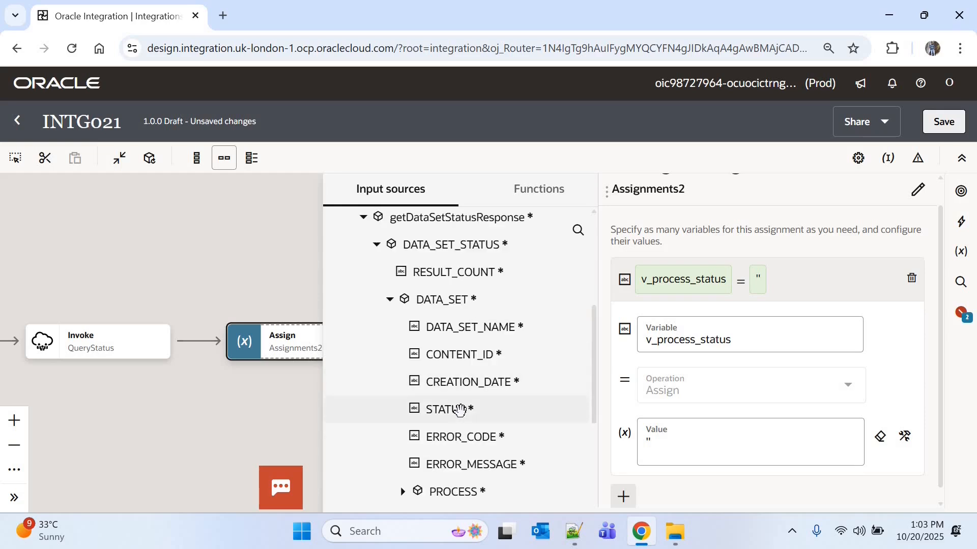
pyautogui.moveTo(455, 411); pyautogui.dragTo(711, 455)
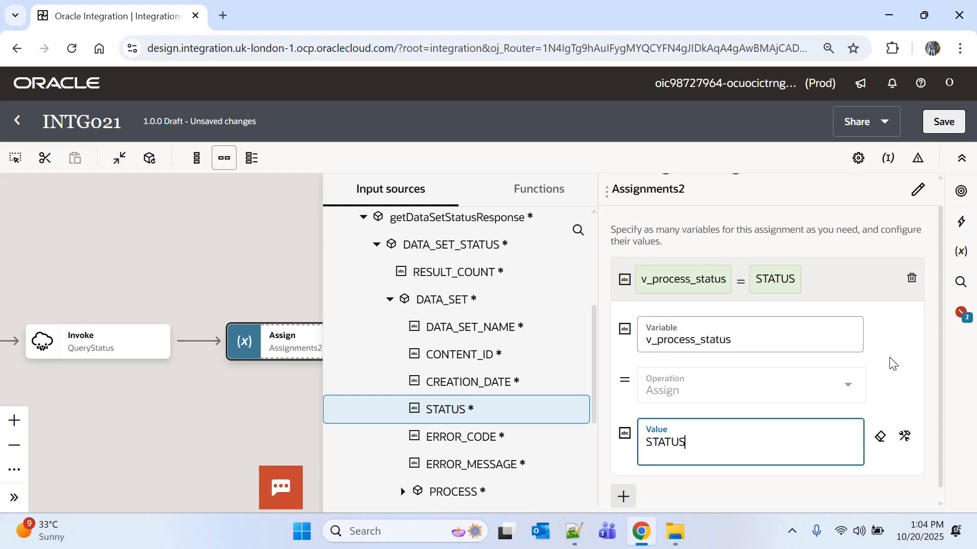
# Step: Save the integration and insert a While action between the ImportEmployess invoke and the QueryStatus map
pyautogui.click(943, 122)
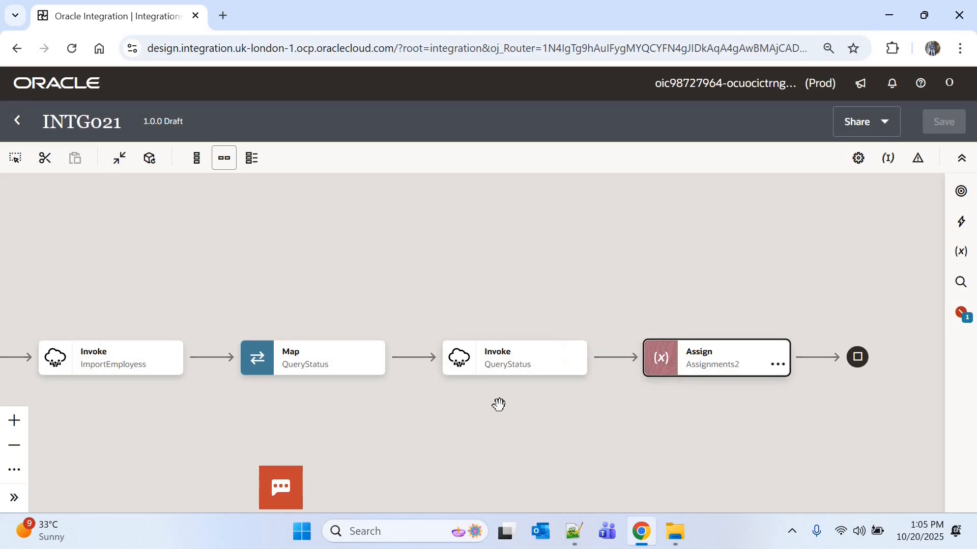
pyautogui.click(210, 356)
pyautogui.write('while')
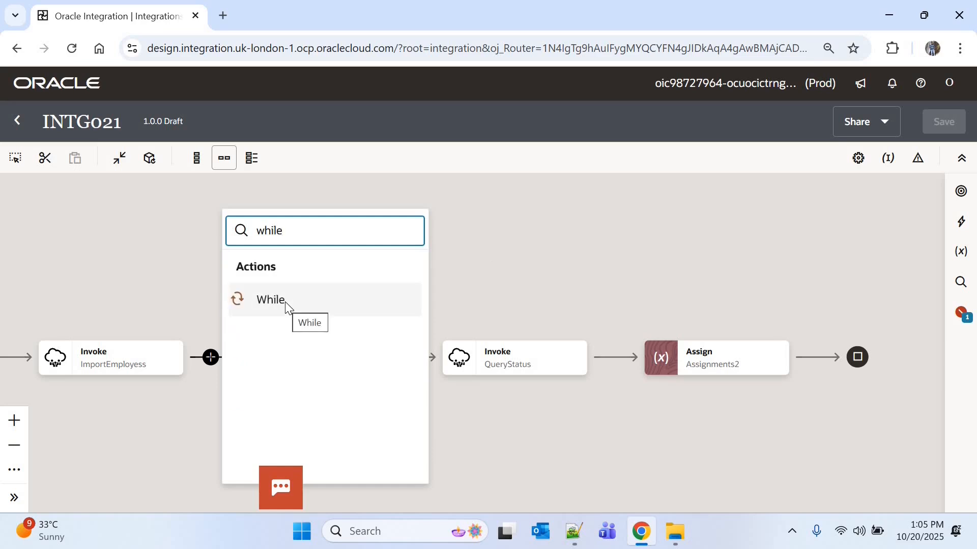
pyautogui.click(285, 301)
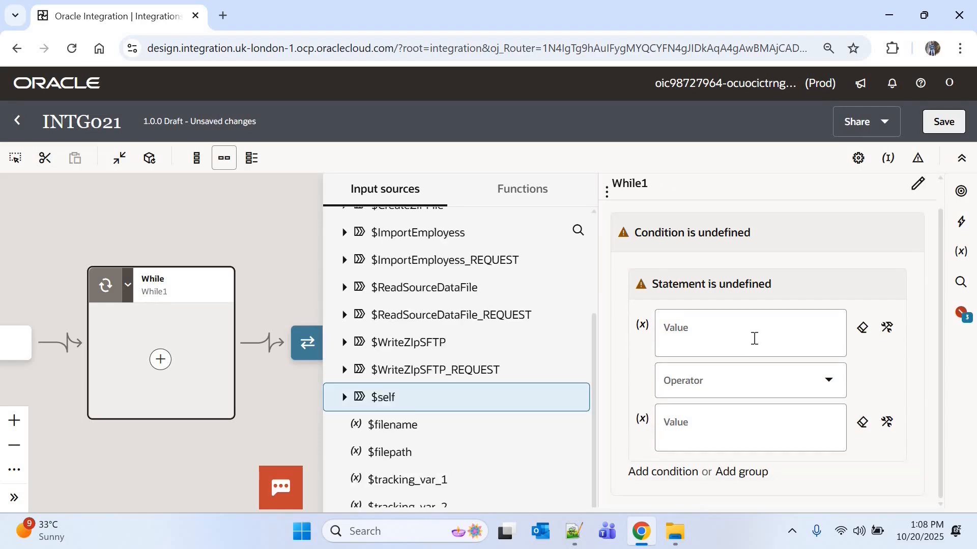
# Step: Set the While loop's first condition to v_process_status != 'COMPLETED'
pyautogui.click(754, 338)
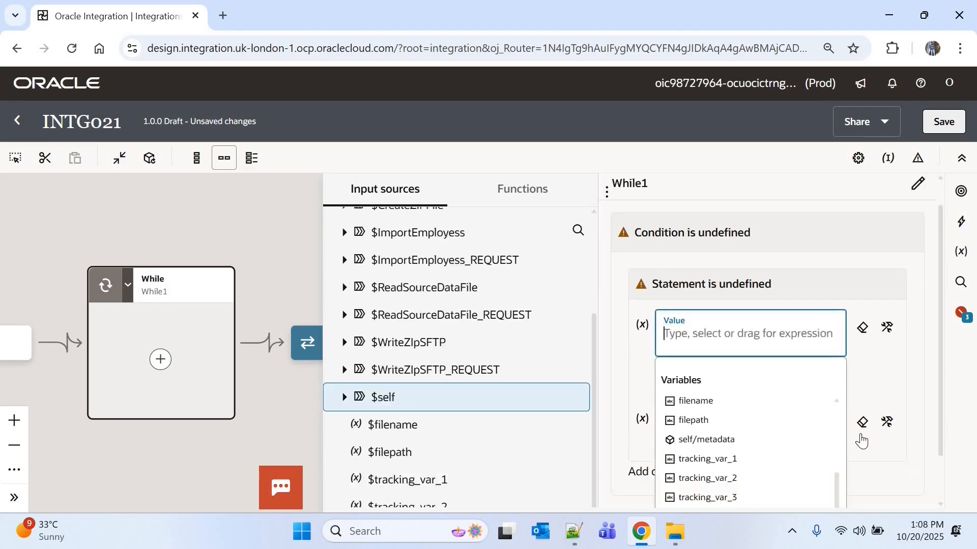
pyautogui.moveTo(939, 403); pyautogui.dragTo(938, 457)
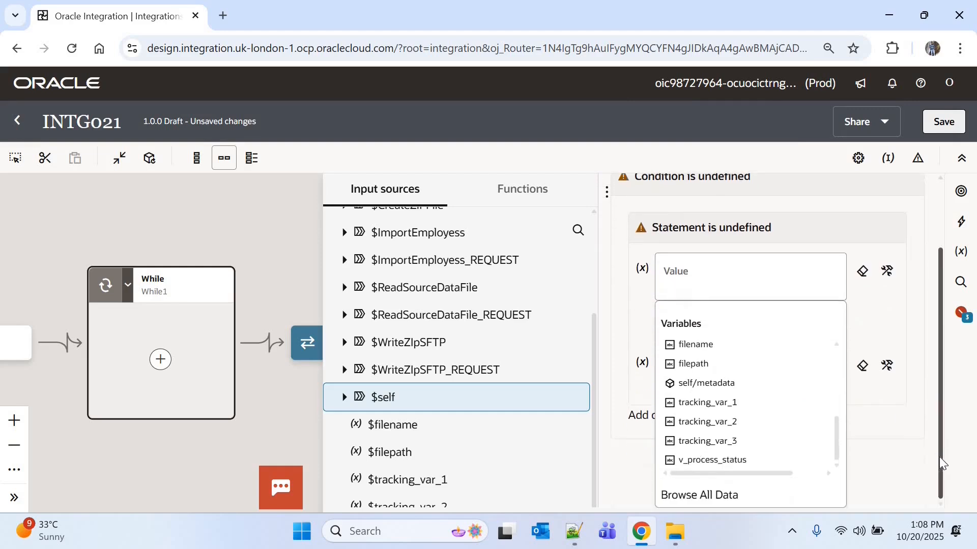
pyautogui.click(714, 460)
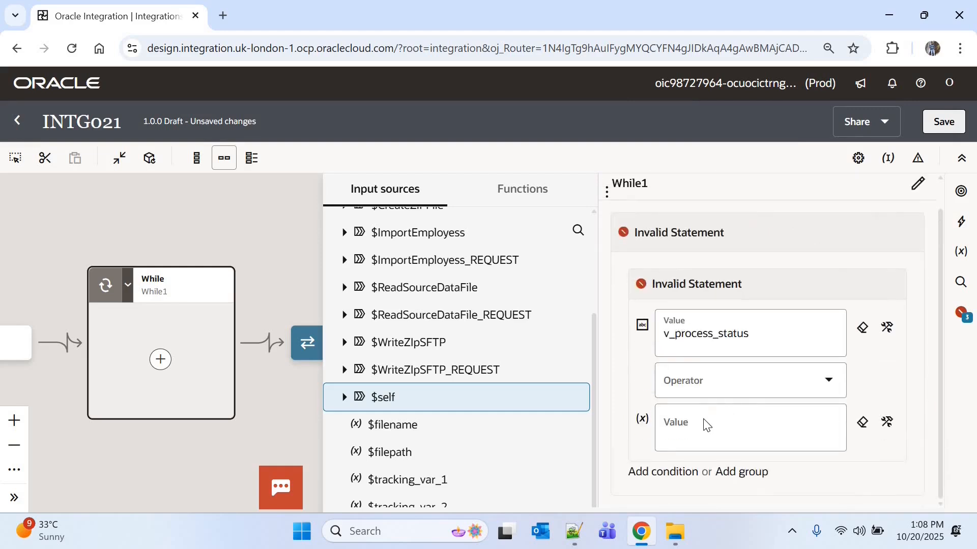
pyautogui.click(717, 383)
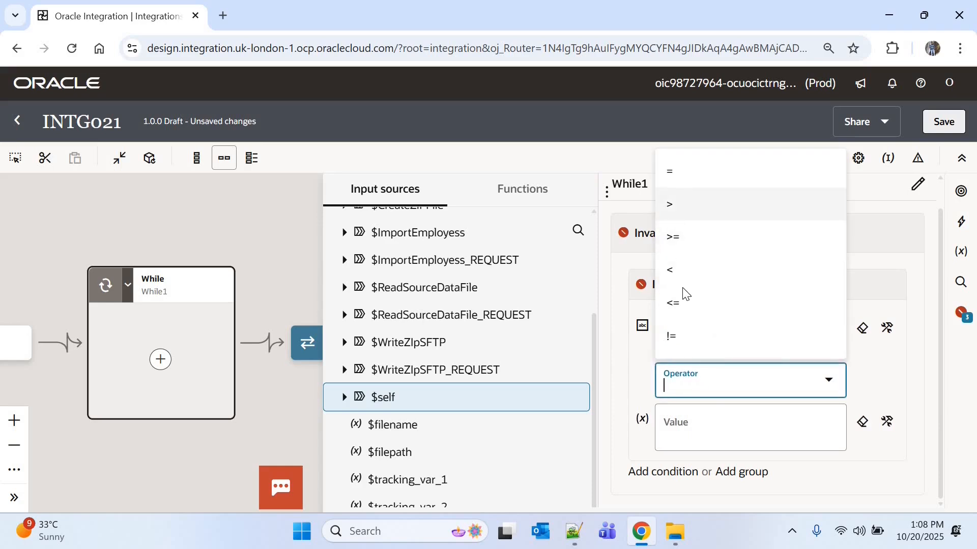
pyautogui.press('Return')
pyautogui.click(692, 433)
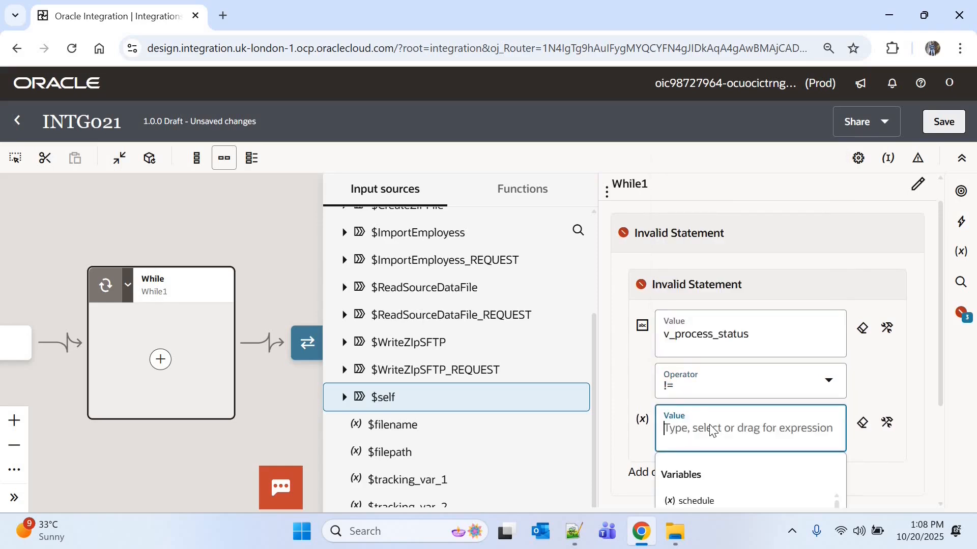
pyautogui.write("''COMPLETED")
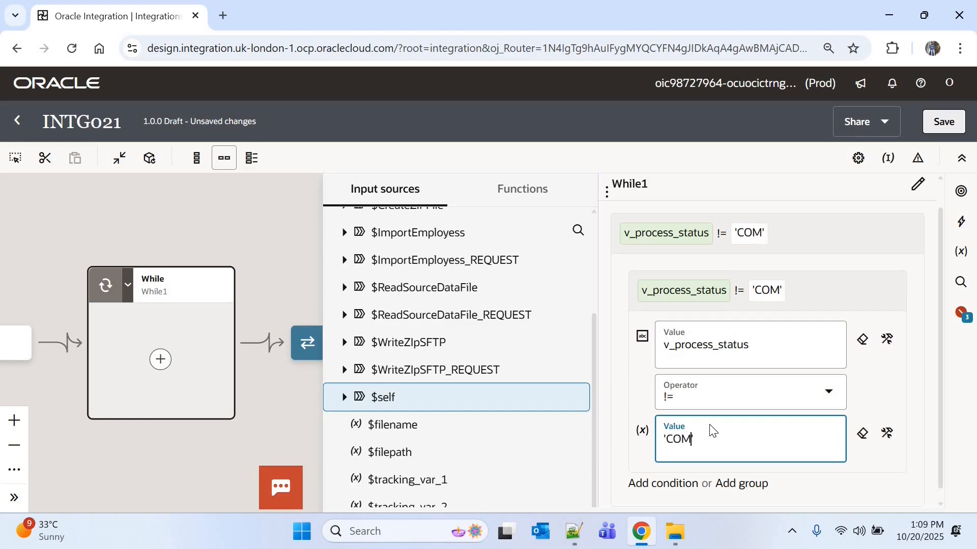
# Step: Add AND conditions v_process_status != 'CANCELLED' and v_process_status != 'ERROR' to the While loop, and save the integration
pyautogui.click(660, 486)
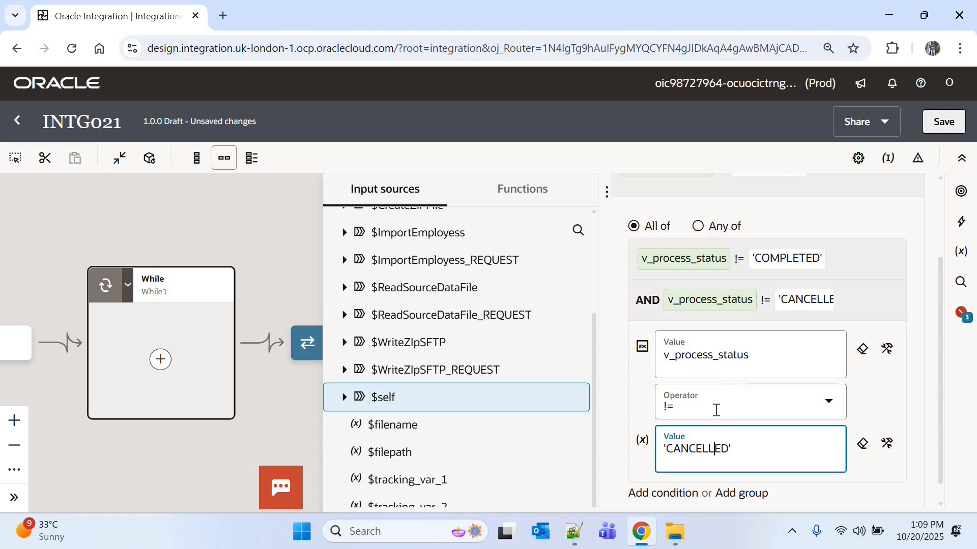
pyautogui.click(664, 494)
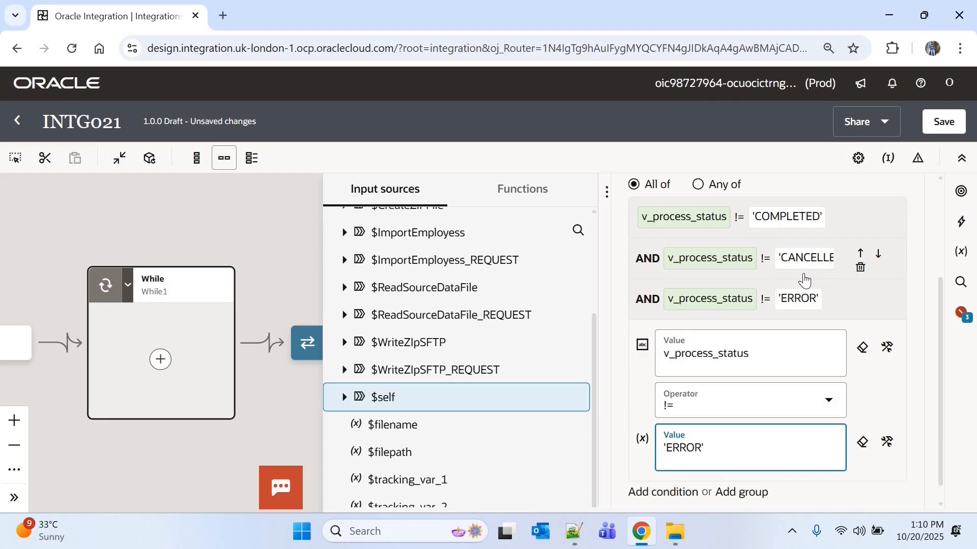
pyautogui.click(944, 122)
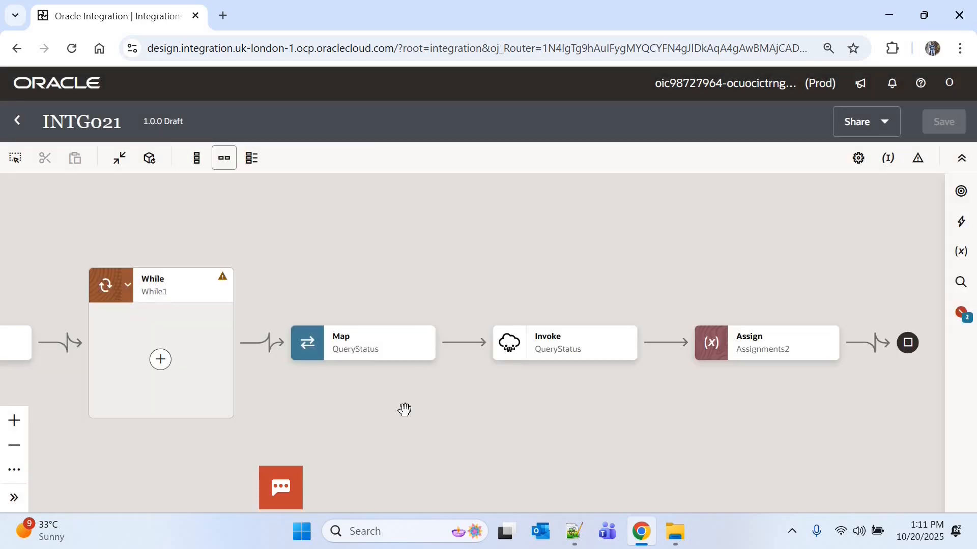
# Step: Move the QueryStatus map, QueryStatus invoke and Assignments2 actions together into the While loop
pyautogui.click(377, 355)
pyautogui.keyDown('ctrl'); pyautogui.click(560, 350); pyautogui.keyUp('ctrl')
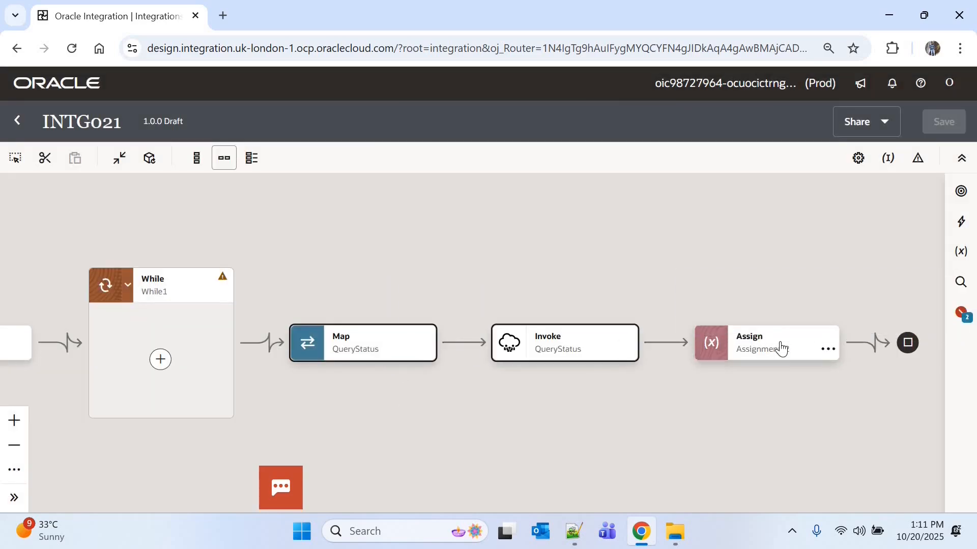
pyautogui.keyDown('ctrl'); pyautogui.click(777, 345); pyautogui.keyUp('ctrl')
pyautogui.click(45, 159)
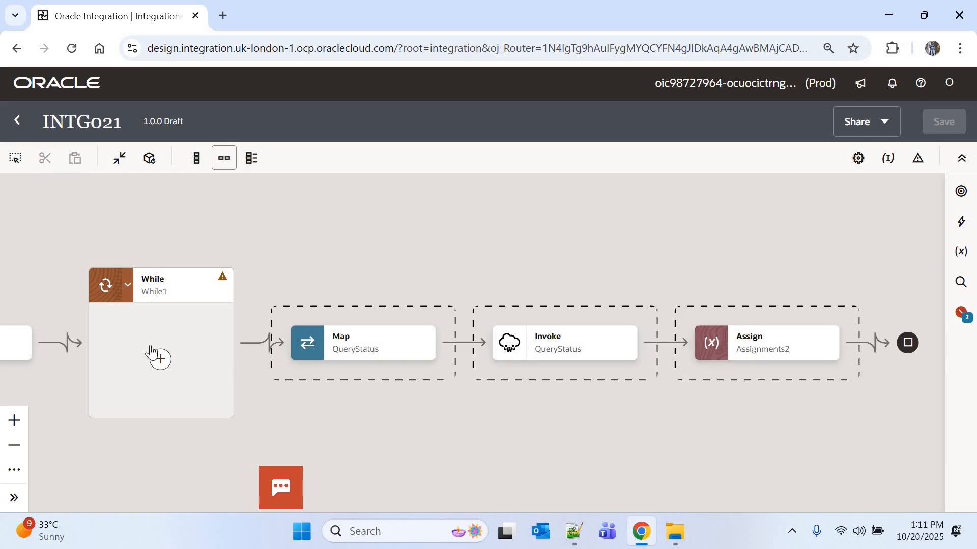
pyautogui.click(160, 359)
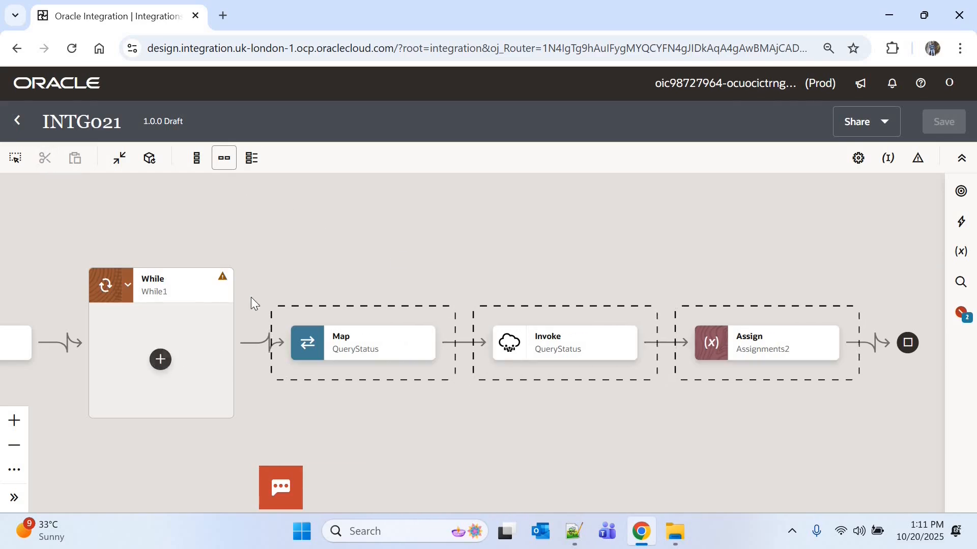
pyautogui.click(221, 336)
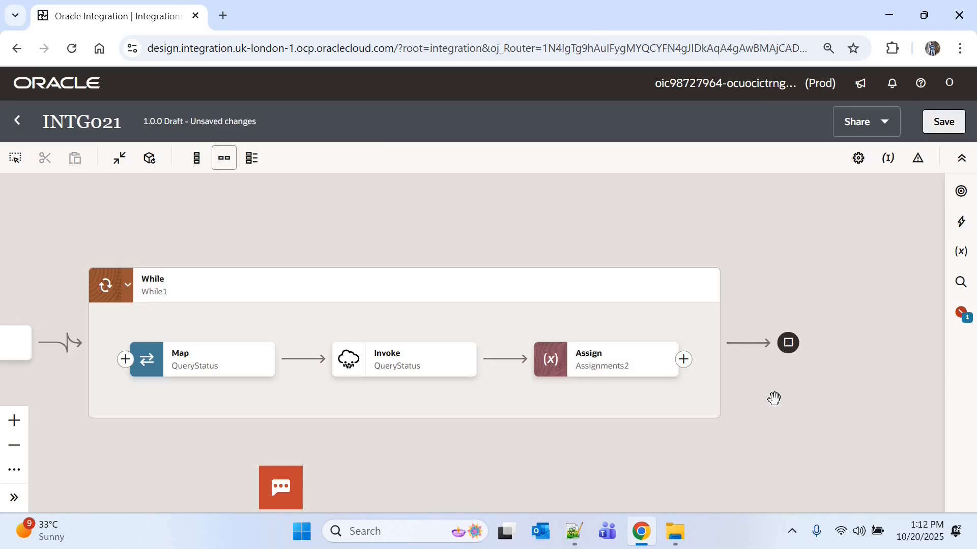
# Step: Add a 15-second Wait action after Assignments2 inside the While loop and save the integration
pyautogui.click(683, 360)
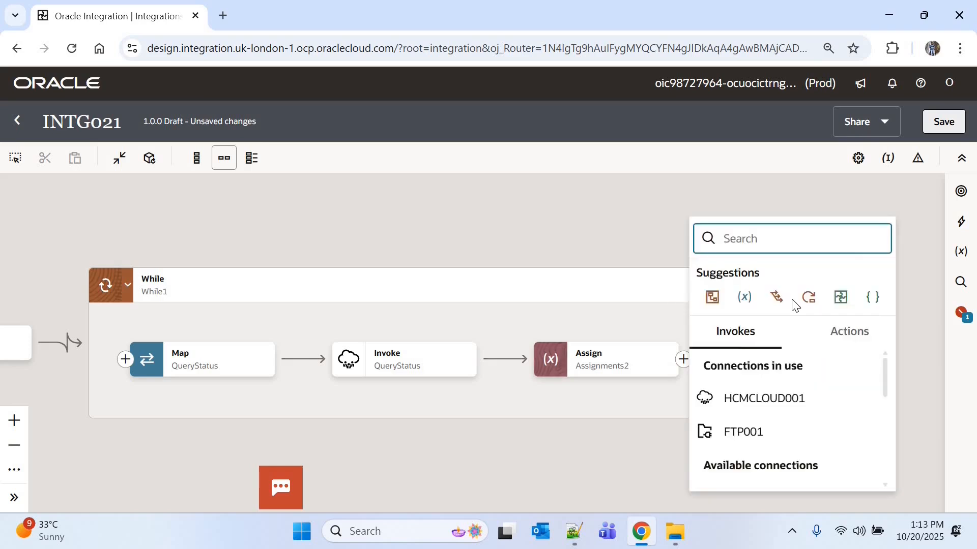
pyautogui.write('wai')
pyautogui.click(735, 307)
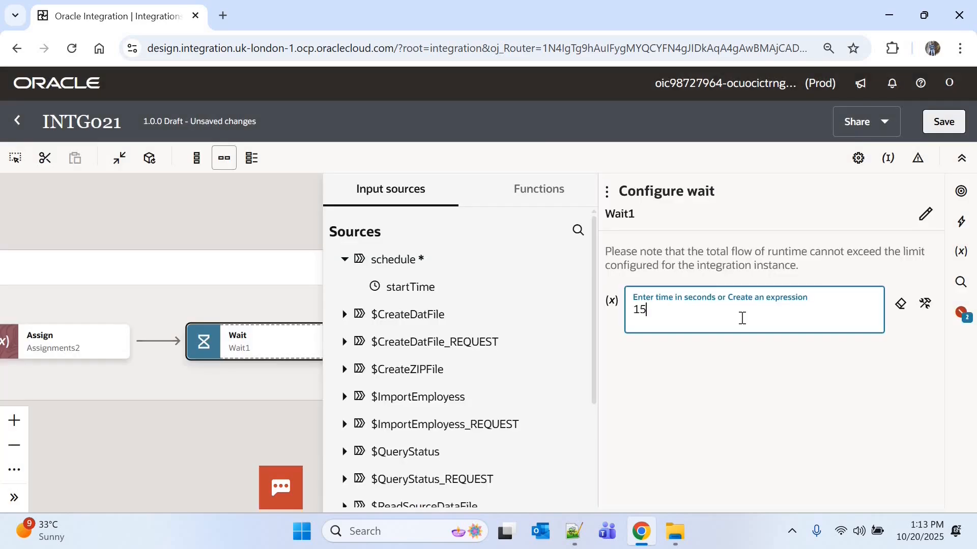
pyautogui.click(944, 121)
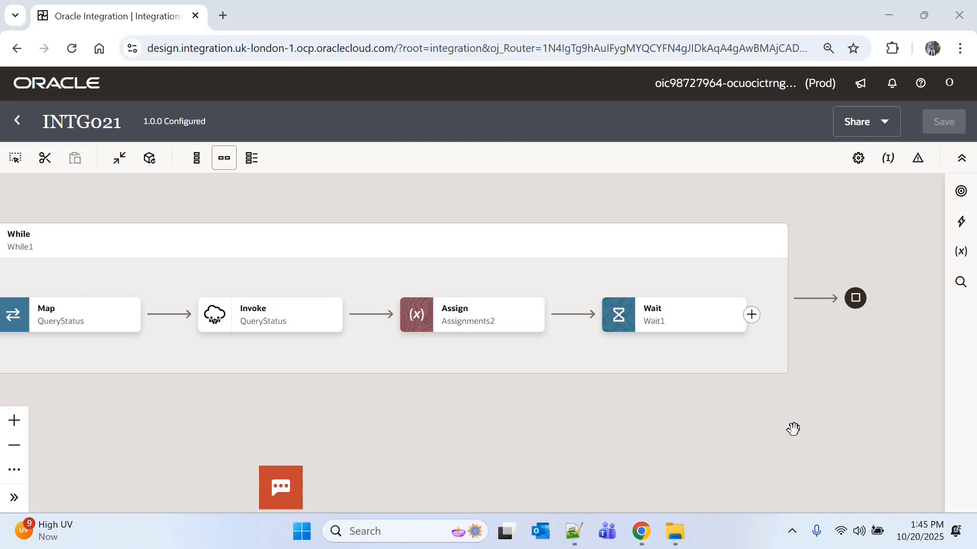
# Step: Add an HCMCLOUD001 invoke after the While loop and name its endpoint GetHDLOutput
pyautogui.click(817, 320)
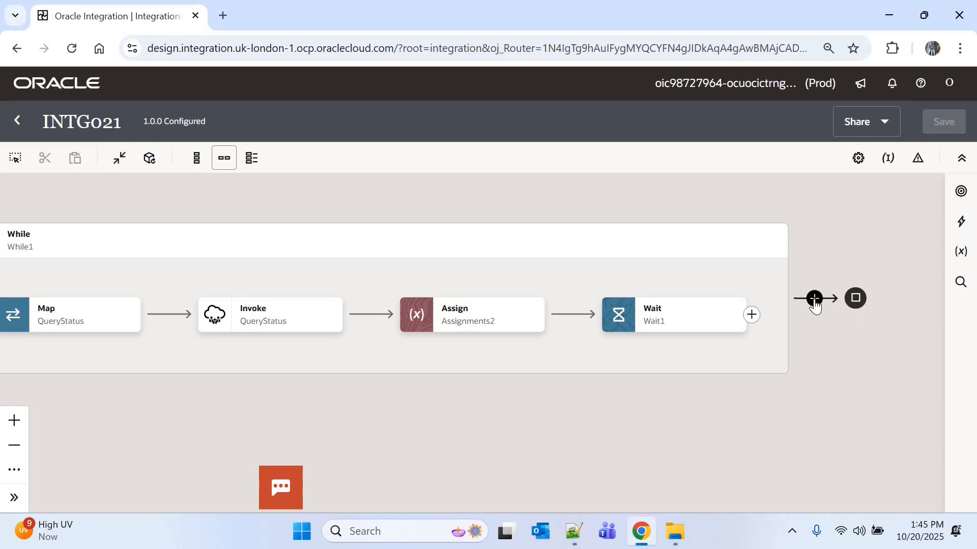
pyautogui.click(814, 299)
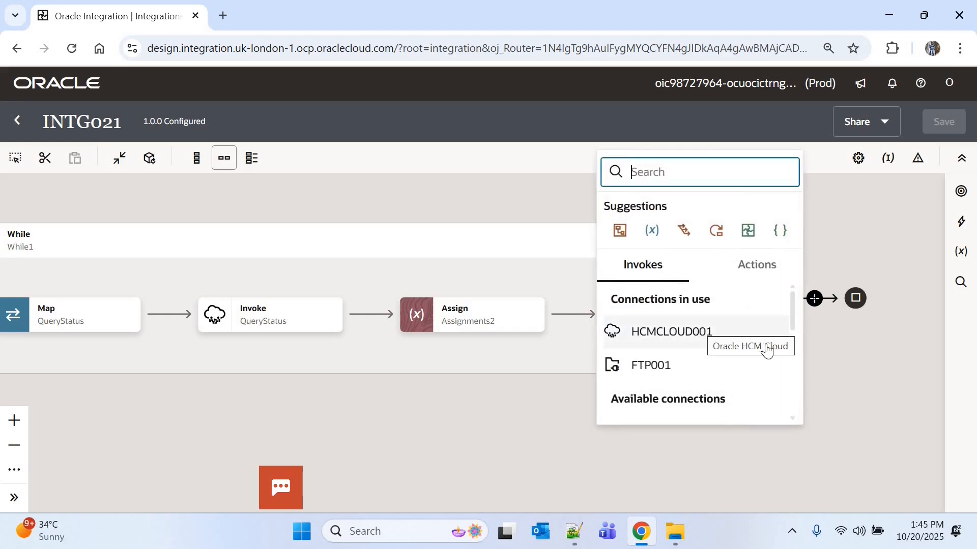
pyautogui.click(702, 331)
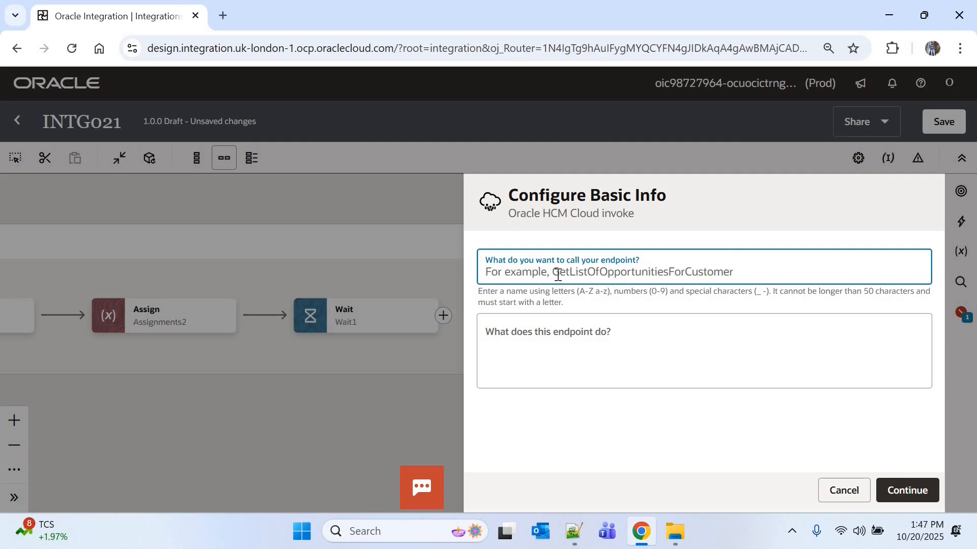
pyautogui.write('GetHDL')
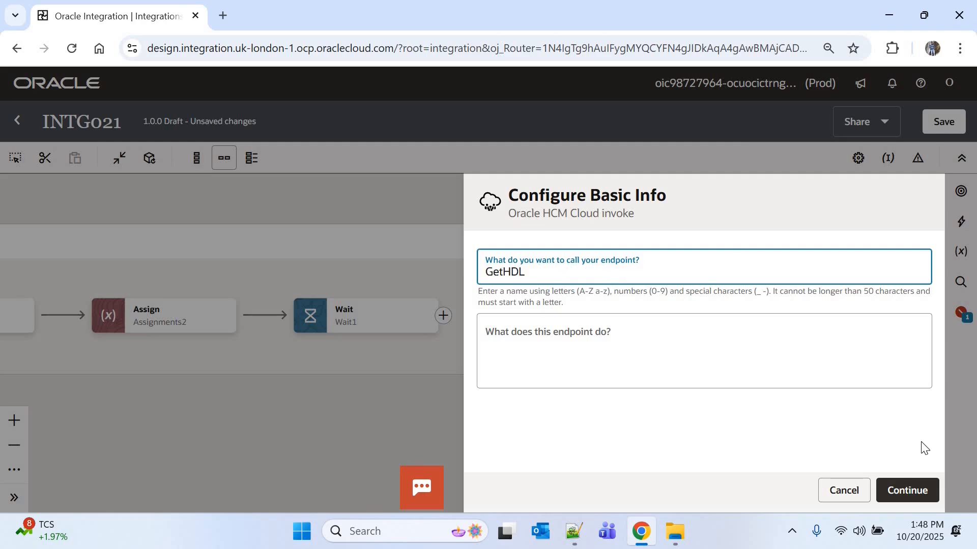
pyautogui.write('Output')
pyautogui.click(914, 491)
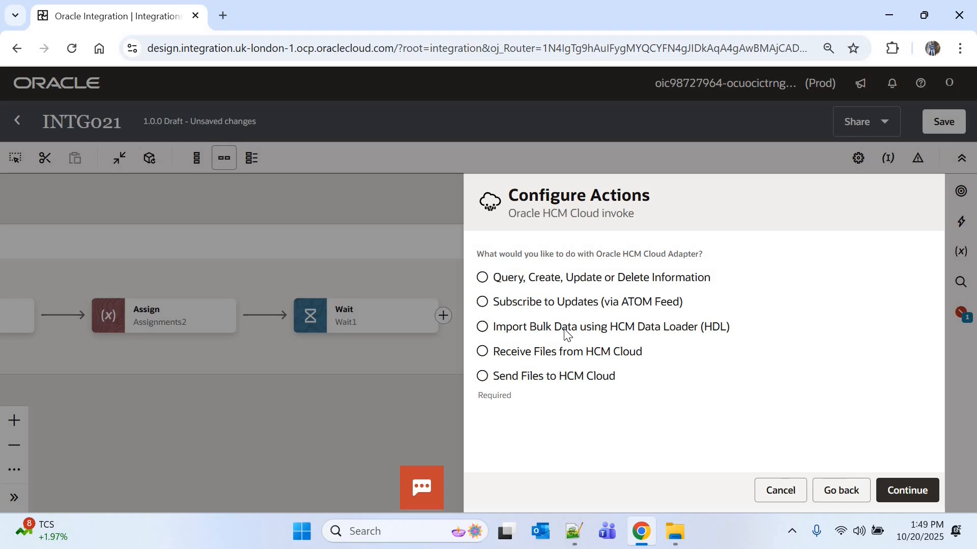
# Step: Configure GetHDLOutput to import bulk data using HCM Data Loader with the operation that queries a job's status, and finish the setup
pyautogui.click(568, 327)
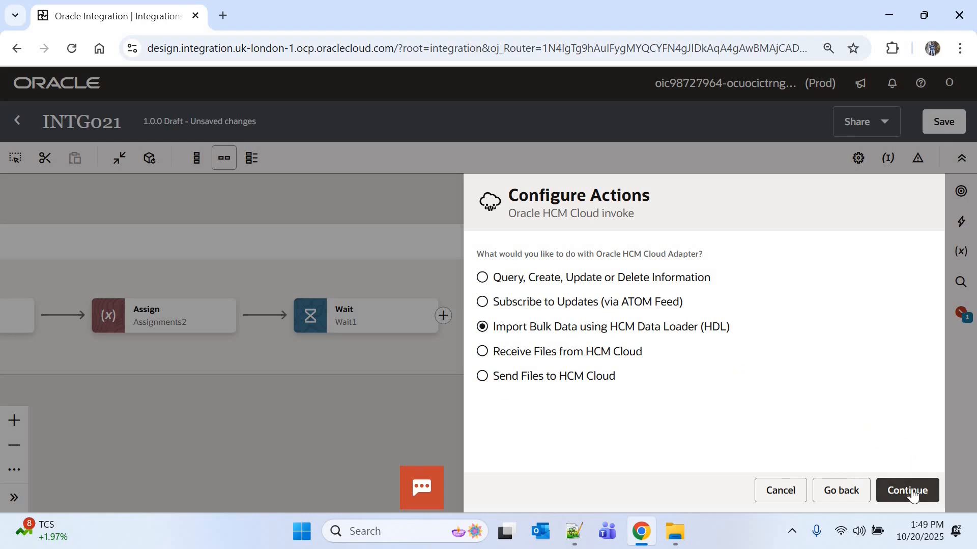
pyautogui.click(910, 489)
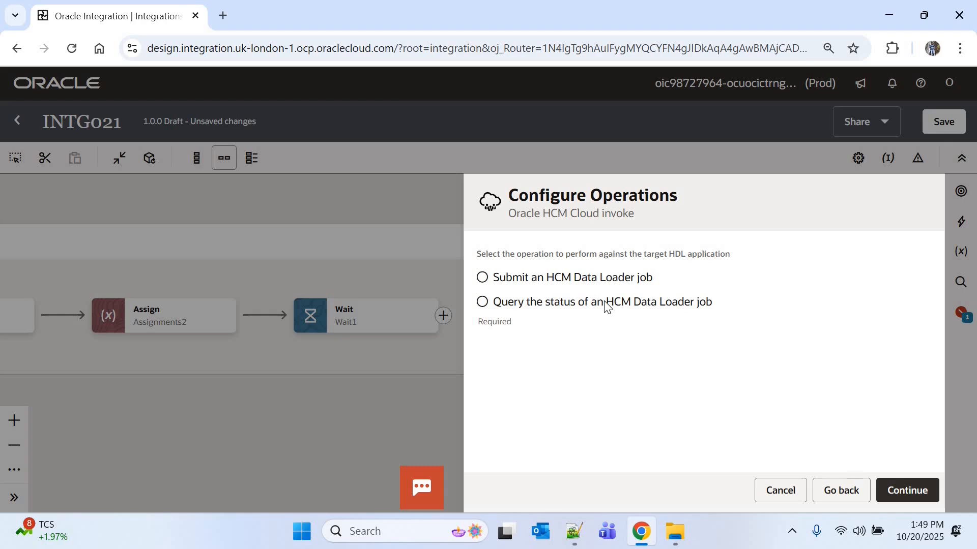
pyautogui.click(606, 305)
pyautogui.click(922, 490)
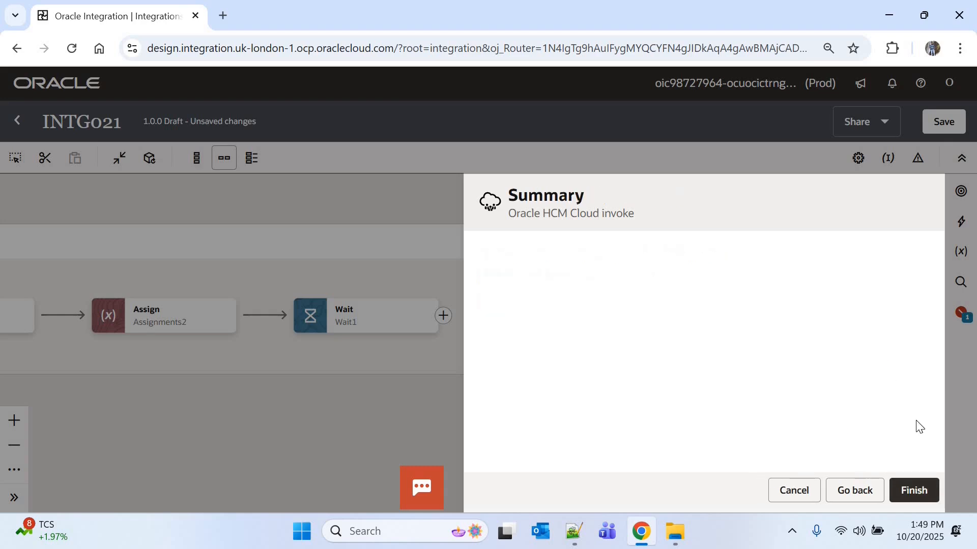
pyautogui.click(914, 489)
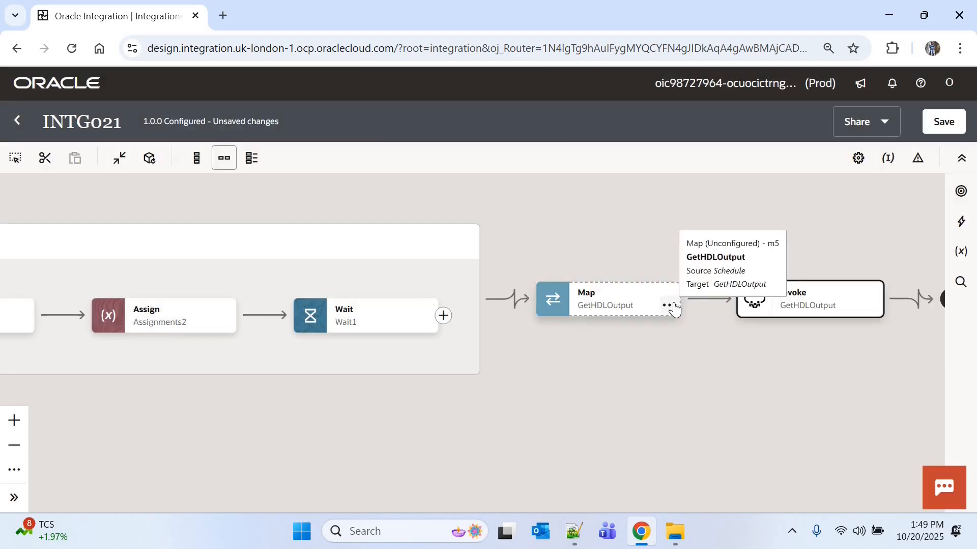
# Step: In the GetHDLOutput mapping, map Process ID from the ImportEmployess response to the request's Process ID
pyautogui.click(671, 306)
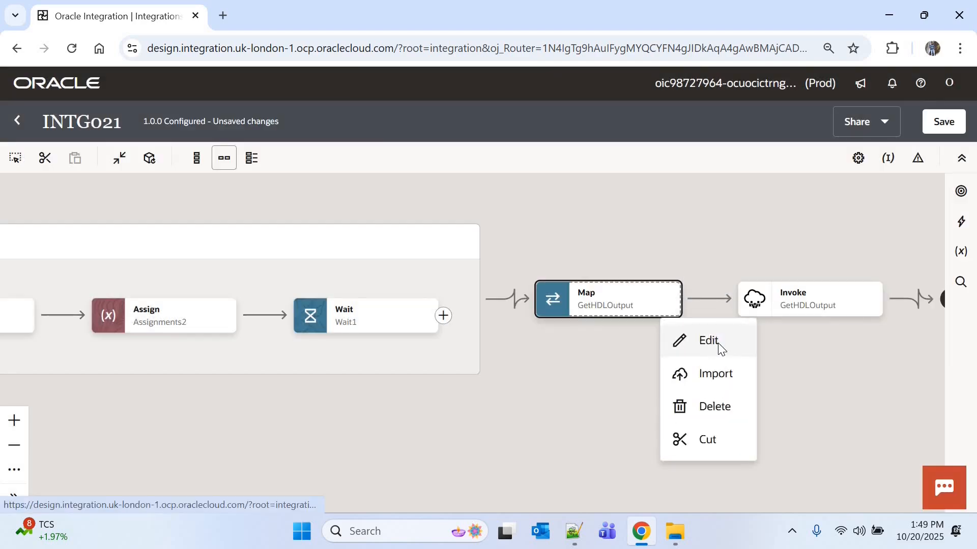
pyautogui.click(718, 342)
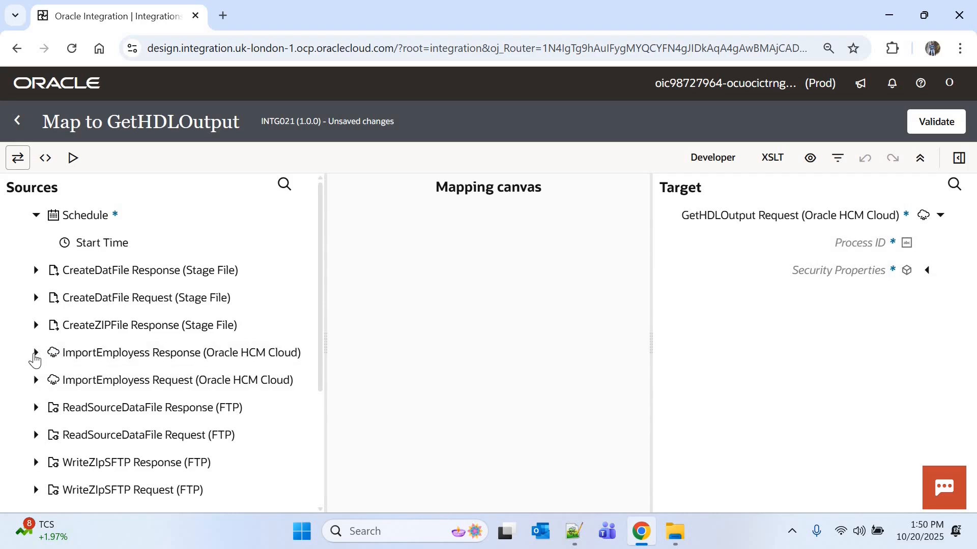
pyautogui.click(35, 353)
pyautogui.click(50, 380)
pyautogui.moveTo(114, 407); pyautogui.dragTo(865, 243)
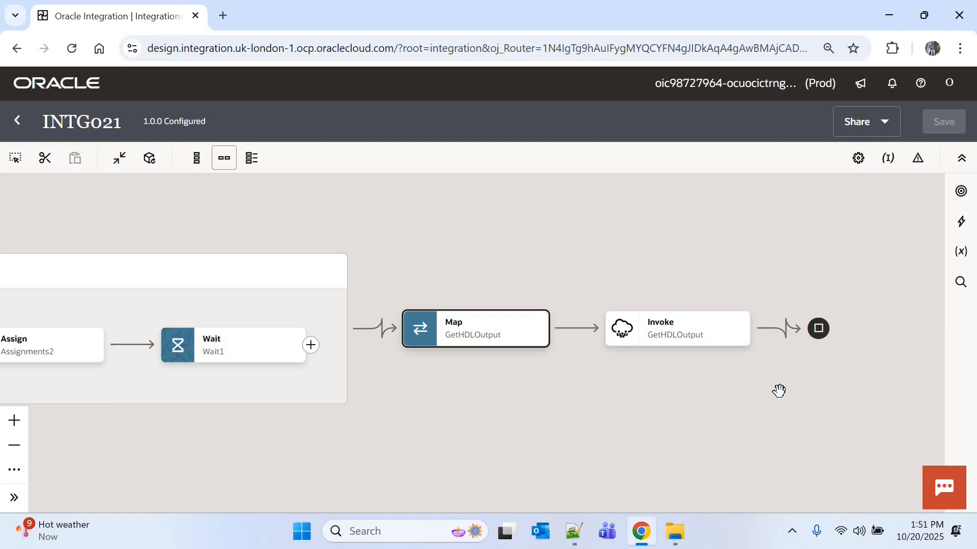
# Step: Add a Notification action after the GetHDLOutput invoke
pyautogui.moveTo(786, 331)
pyautogui.click(786, 331)
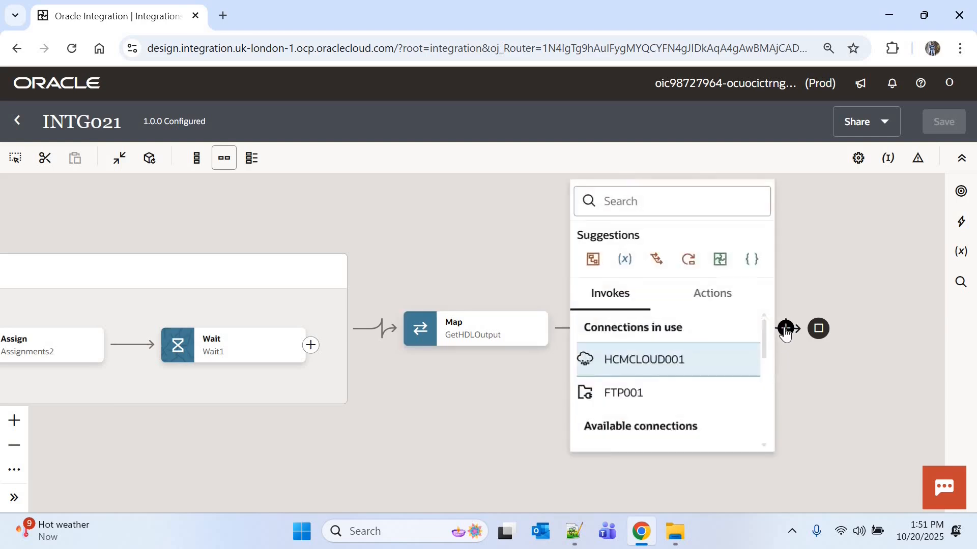
pyautogui.write('noti')
pyautogui.click(657, 273)
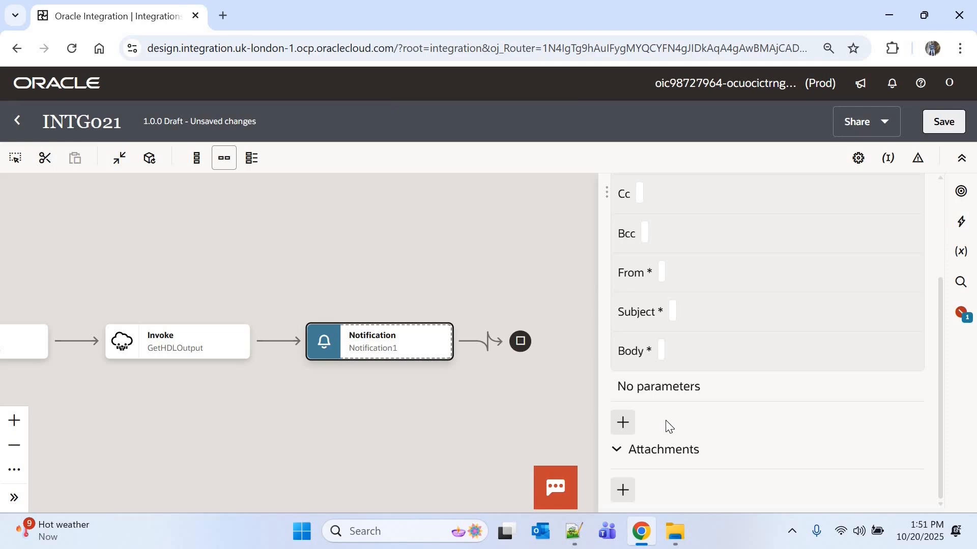
# Step: Add a notification parameter named p_process_status and map it to the data set's STATUS from the GetHDLOutput response
pyautogui.click(622, 422)
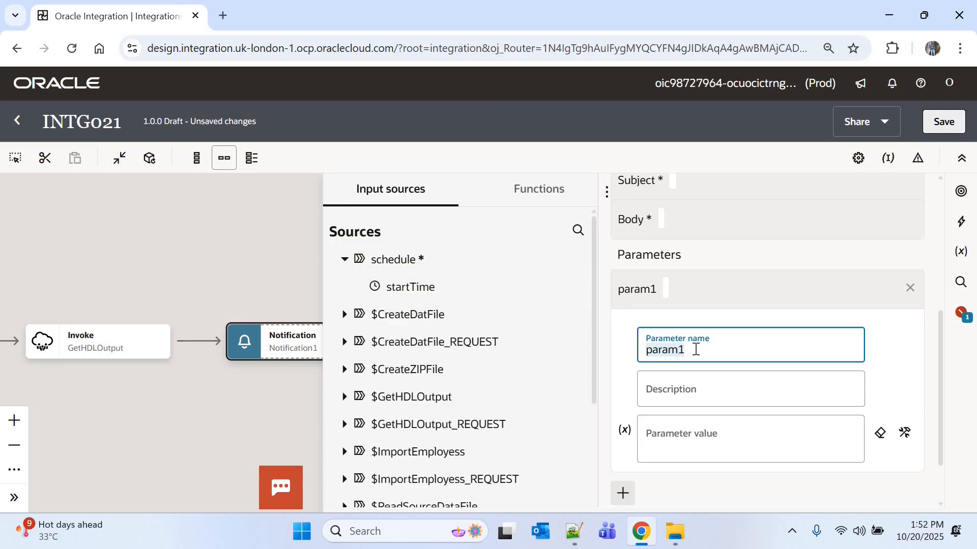
pyautogui.hotkey('ctrl', 'v')
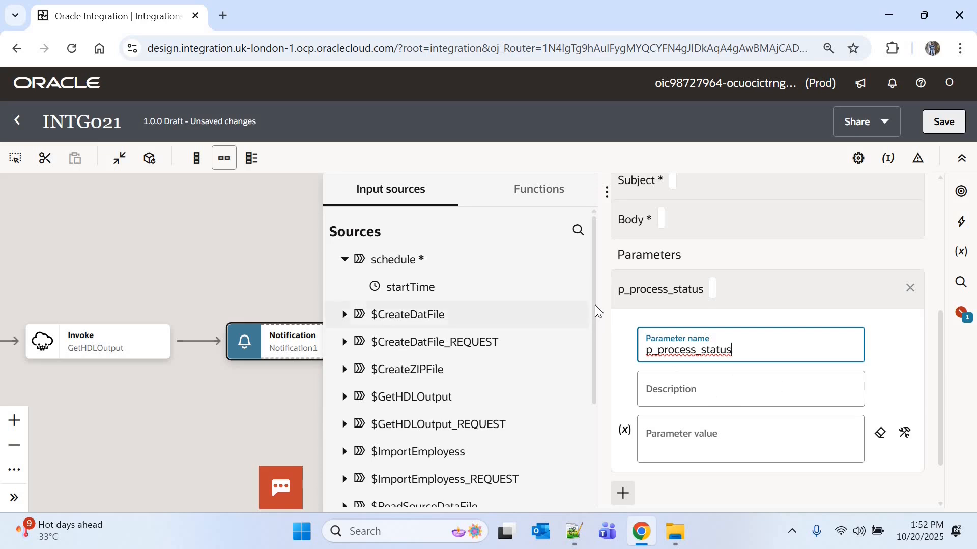
pyautogui.click(345, 399)
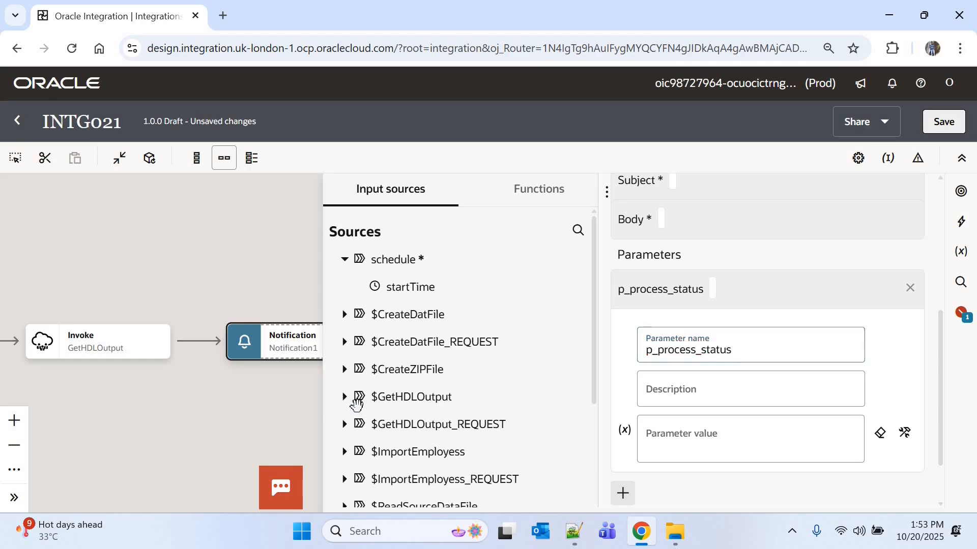
pyautogui.scroll(-3, 593, 339)
pyautogui.scroll(-1, 457, 326)
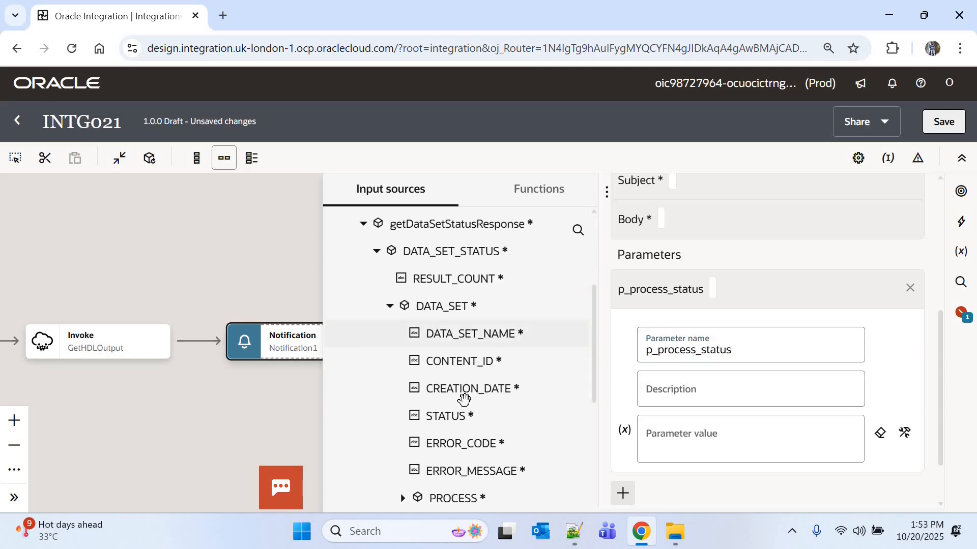
pyautogui.moveTo(457, 418); pyautogui.dragTo(705, 441)
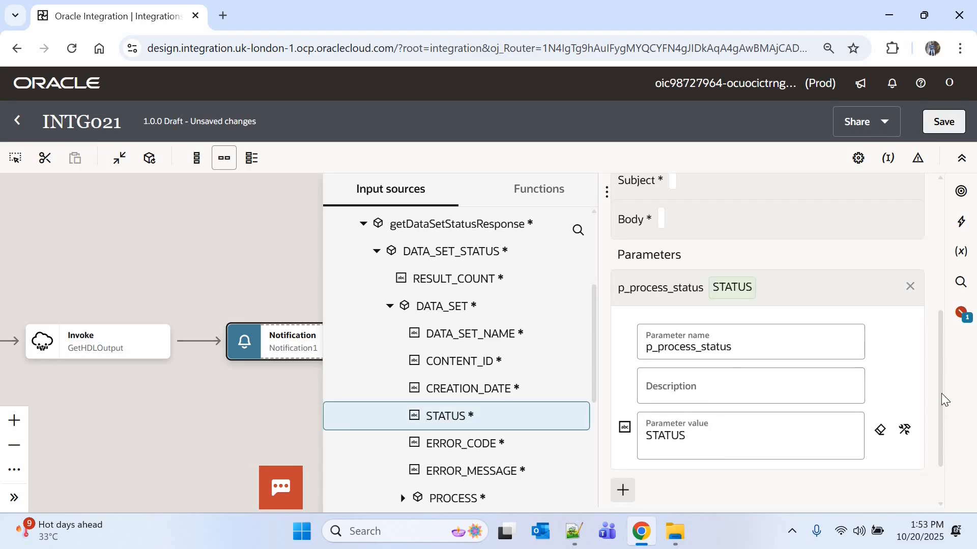
# Step: Examine the fields under PROCESS, IMPORT and LOAD in the GetHDLOutput response, including the data line and object counts
pyautogui.scroll(-1, 943, 398)
pyautogui.scroll(-2, 441, 386)
pyautogui.click(404, 367)
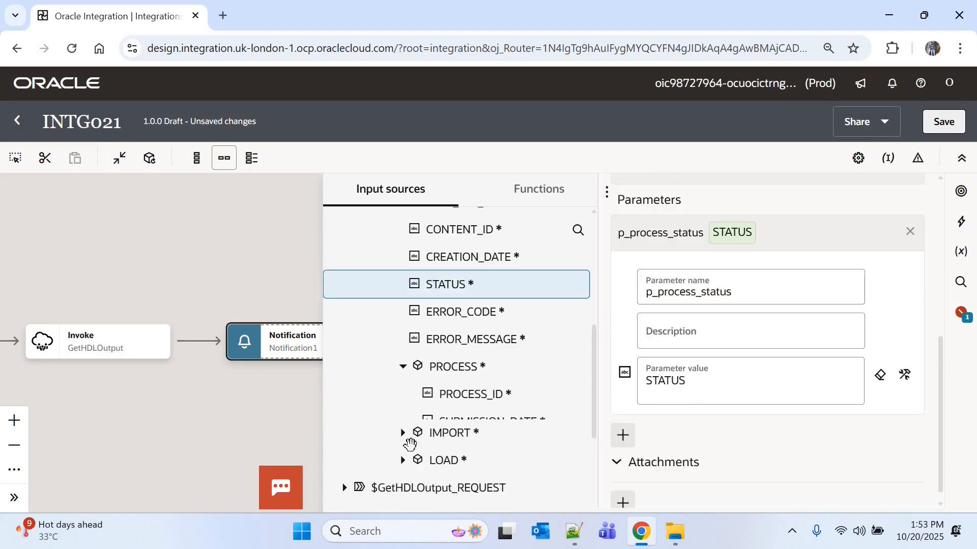
pyautogui.click(404, 449)
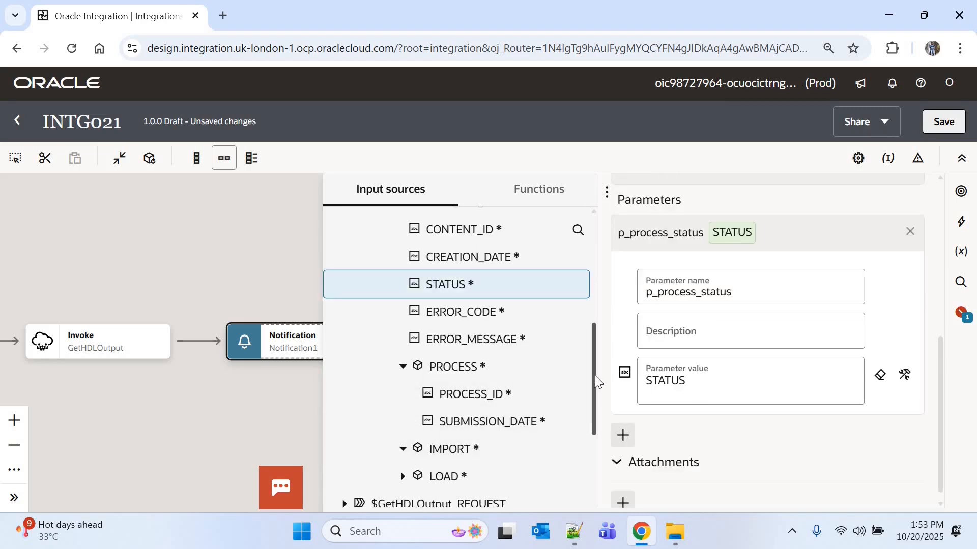
pyautogui.moveTo(595, 376); pyautogui.dragTo(595, 415)
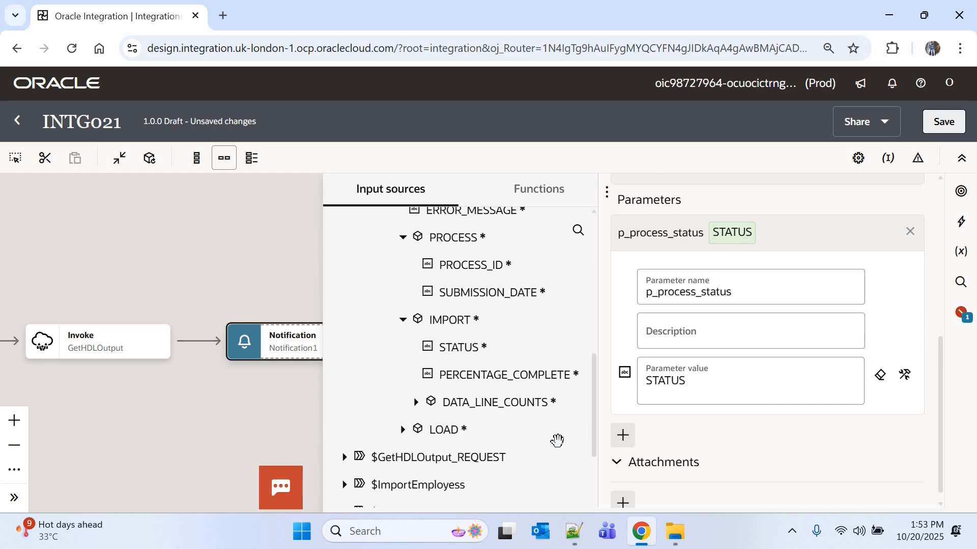
pyautogui.click(403, 429)
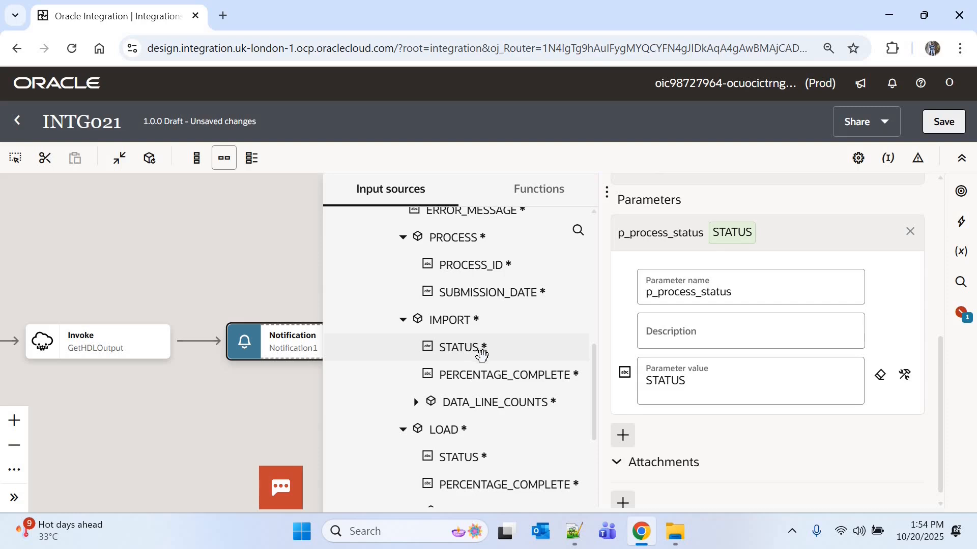
pyautogui.click(418, 403)
pyautogui.moveTo(594, 378); pyautogui.dragTo(597, 403)
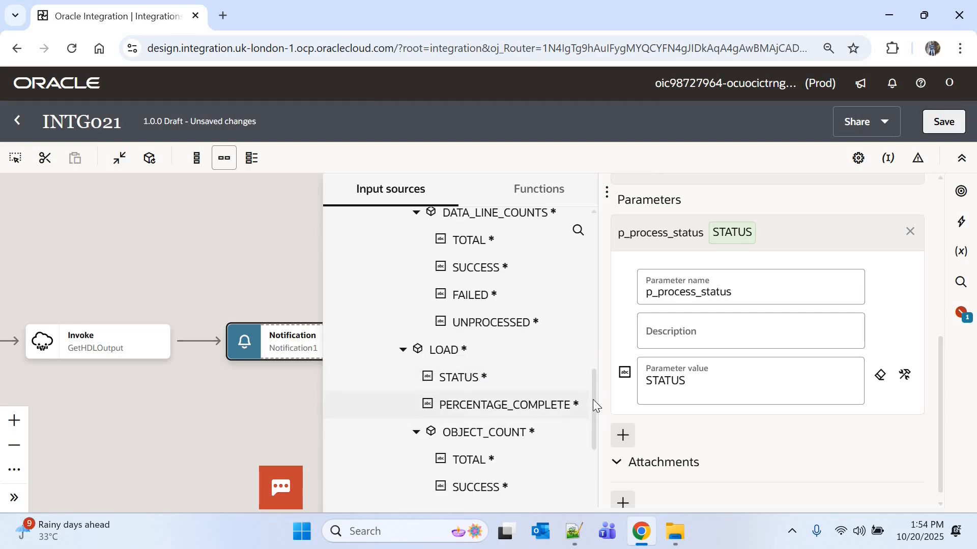
pyautogui.scroll(-1, 593, 399)
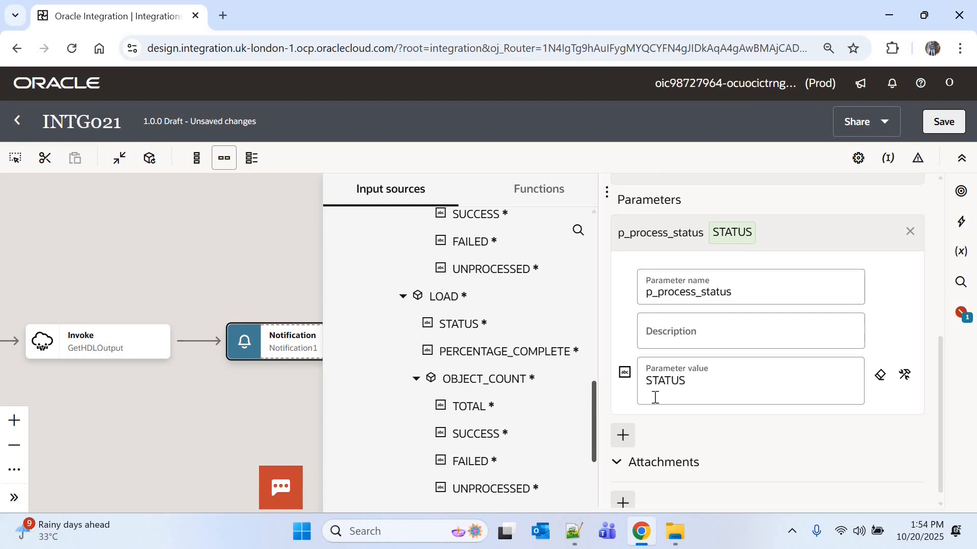
# Step: Add a second notification parameter named p_process_id
pyautogui.click(625, 436)
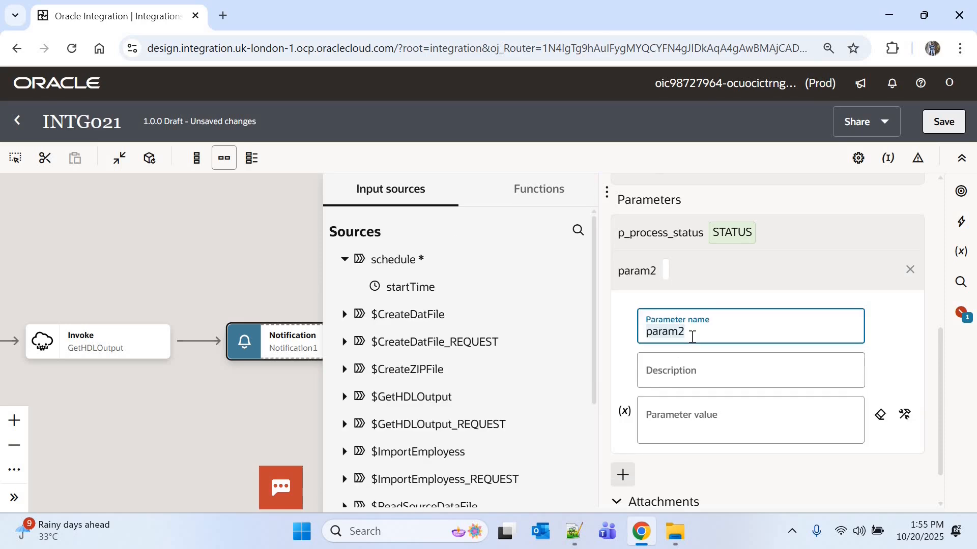
pyautogui.write('P')
pyautogui.press('BackSpace')
pyautogui.write('p_proce')
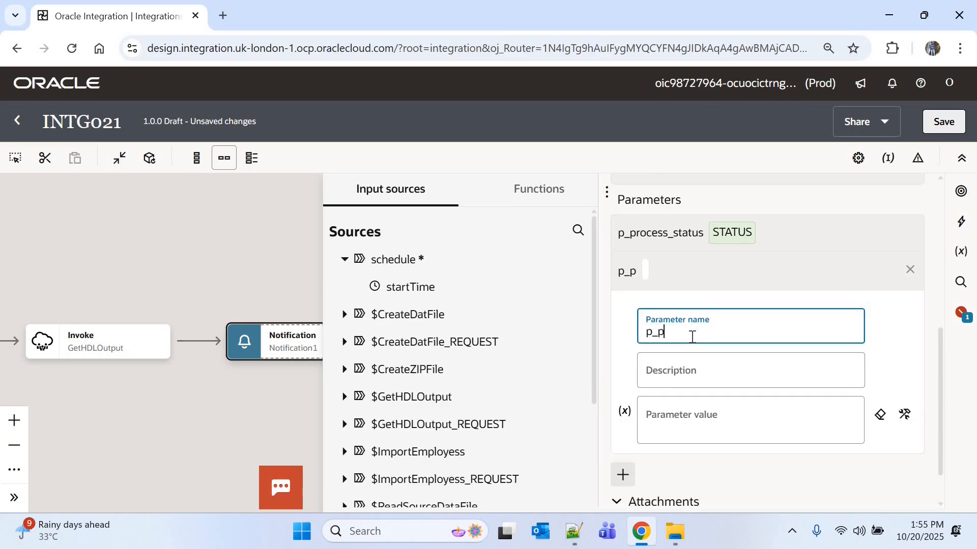
pyautogui.write('ss_id')
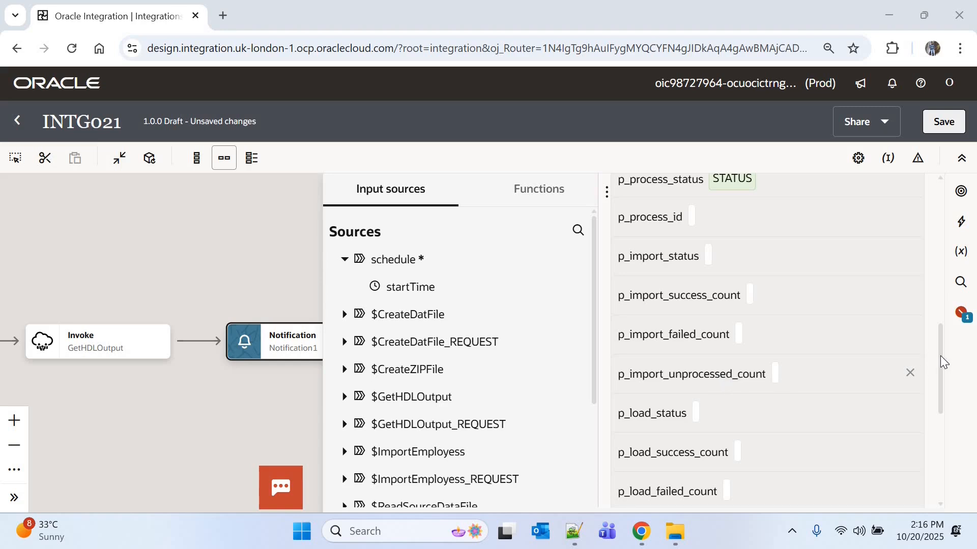
# Step: Map p_process_id to PROCESS_ID under PROCESS in the GetHDLOutput response
pyautogui.scroll(-2, 689, 331)
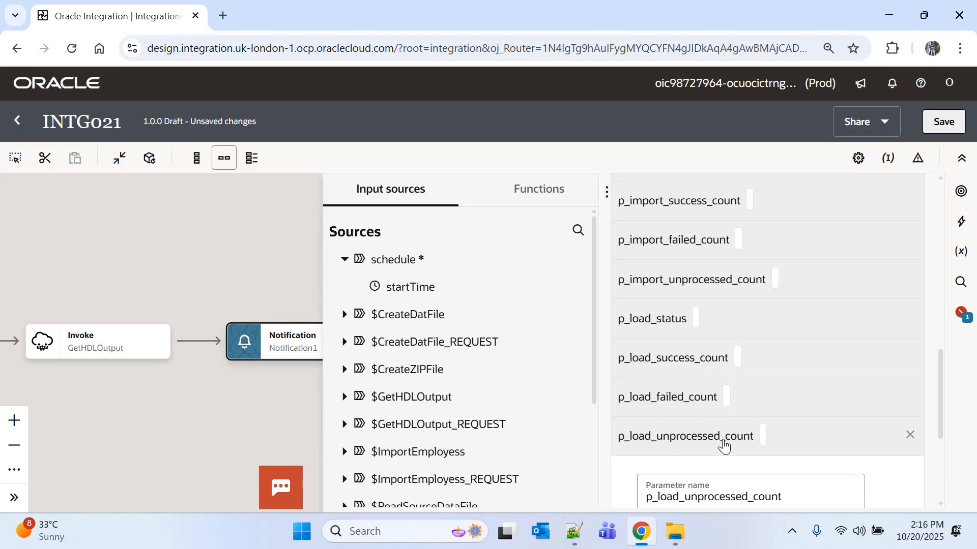
pyautogui.scroll(3, 724, 447)
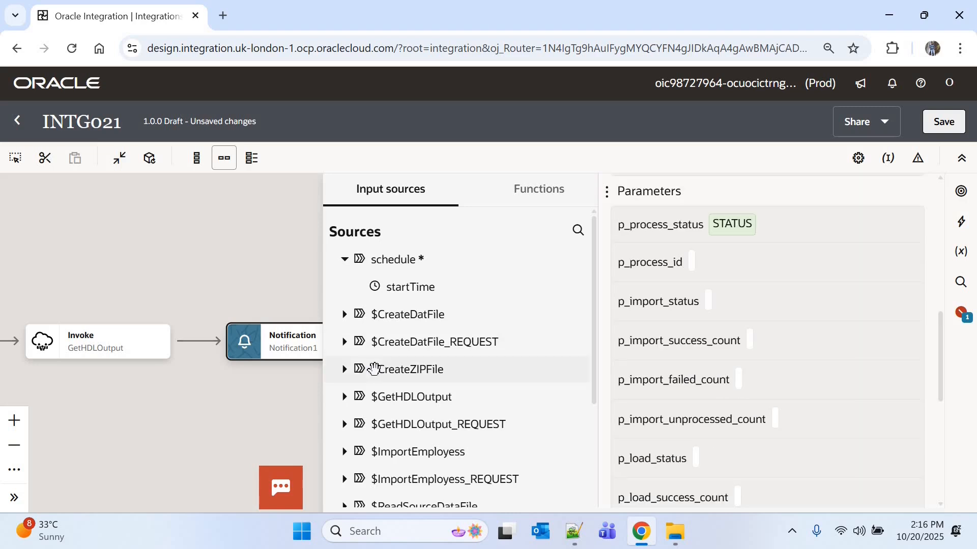
pyautogui.click(344, 397)
pyautogui.scroll(-5, 589, 364)
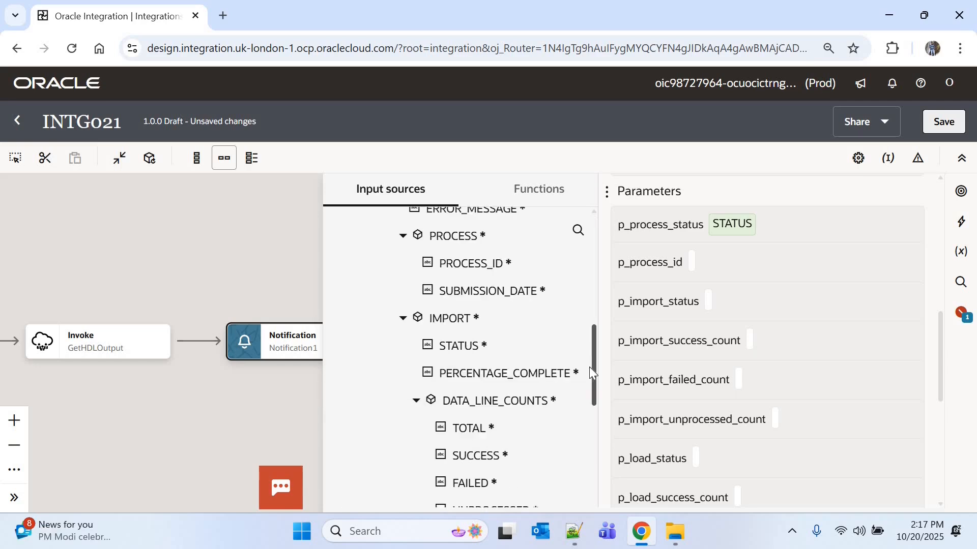
pyautogui.scroll(-2, 592, 392)
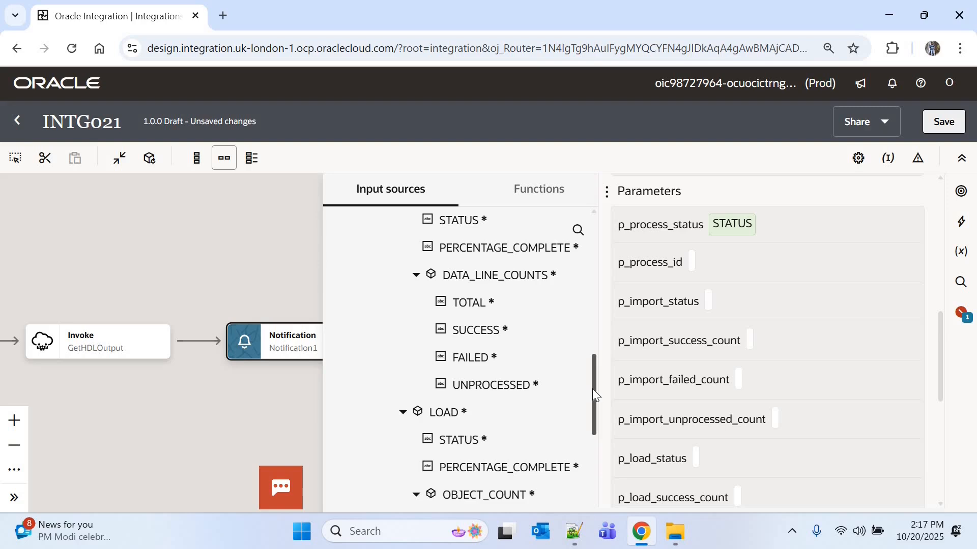
pyautogui.scroll(2, 593, 387)
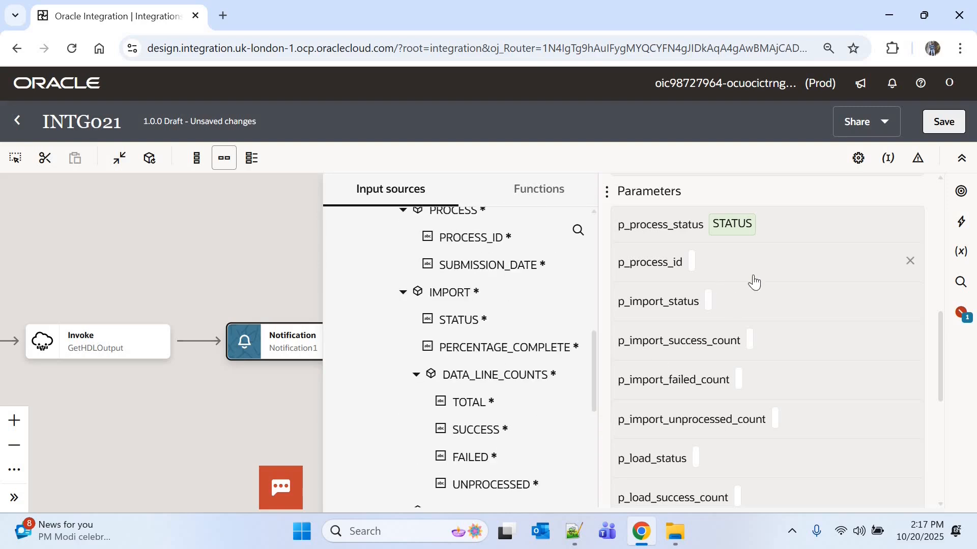
pyautogui.click(774, 278)
pyautogui.moveTo(526, 388); pyautogui.dragTo(686, 404)
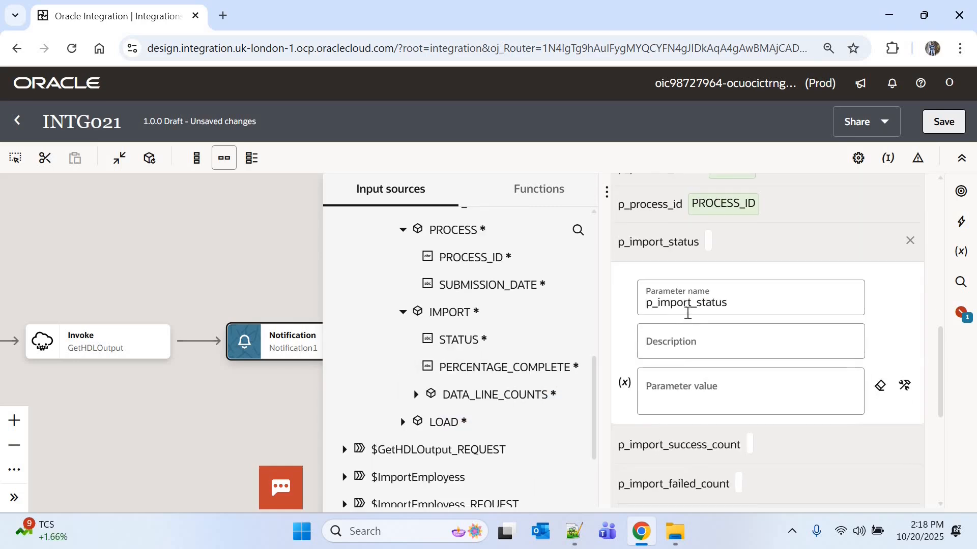
# Step: Map STATUS, SUCCESS, FAILED and UNPROCESSED from the response's IMPORT and LOAD nodes to the matching p_import and p_load parameters
pyautogui.moveTo(460, 340); pyautogui.dragTo(687, 387)
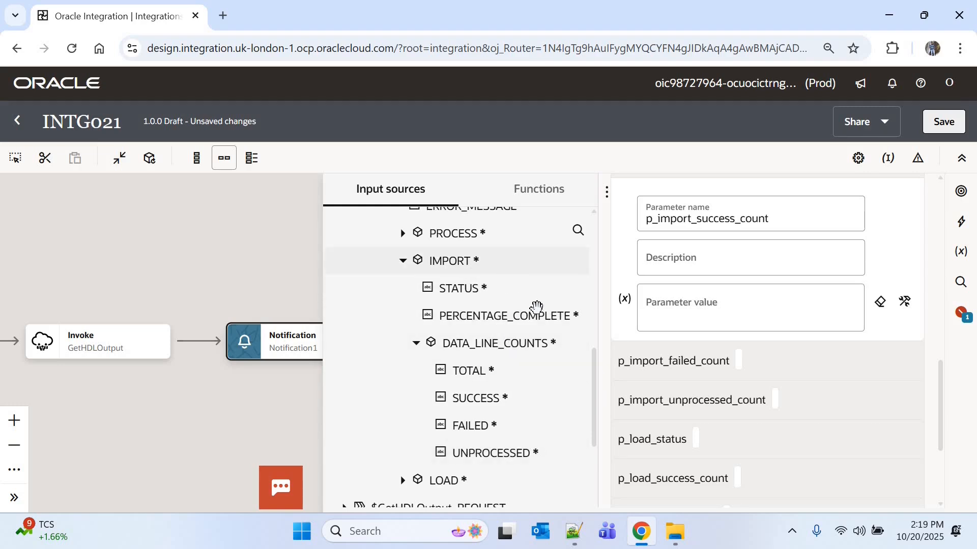
pyautogui.moveTo(488, 399); pyautogui.dragTo(822, 332)
pyautogui.moveTo(497, 467); pyautogui.dragTo(657, 352)
pyautogui.moveTo(496, 446); pyautogui.dragTo(674, 379)
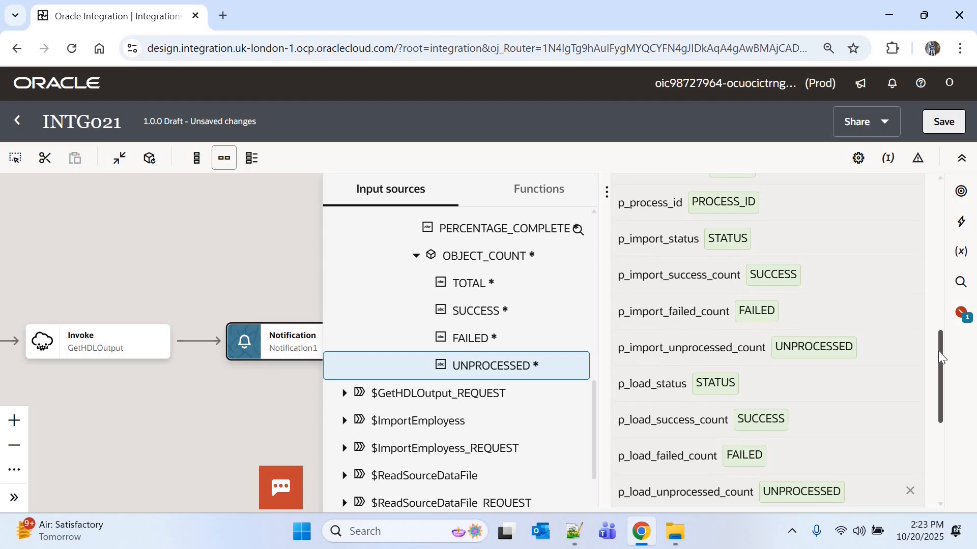
# Step: Review the notification's recipient, sender, subject and body placeholders against its parameters, and save the integration
pyautogui.moveTo(939, 352); pyautogui.dragTo(938, 236)
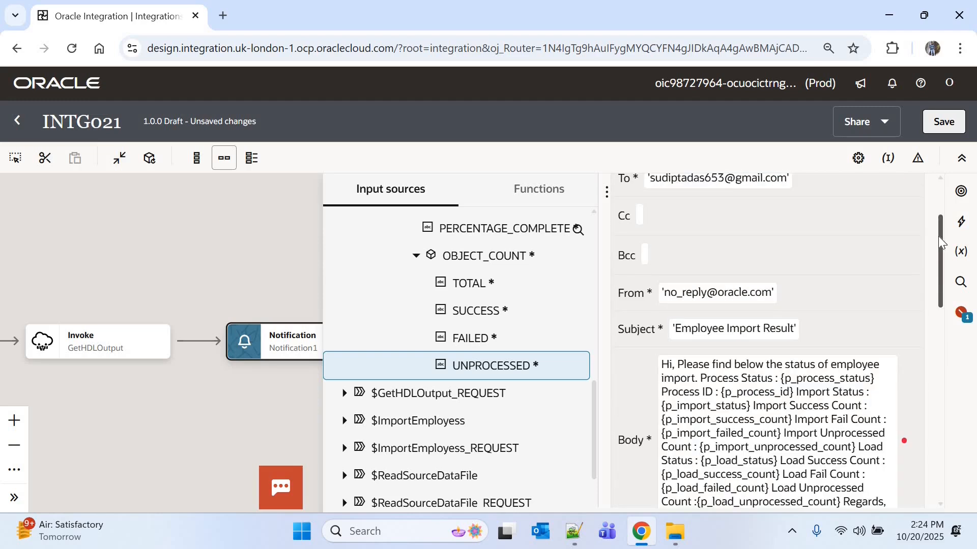
pyautogui.moveTo(939, 237); pyautogui.dragTo(939, 238)
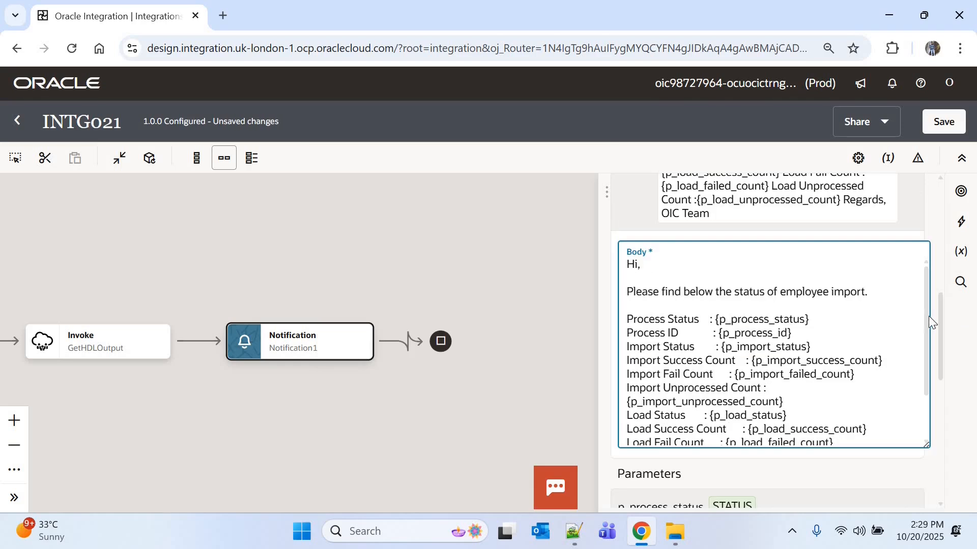
pyautogui.scroll(-1, 712, 305)
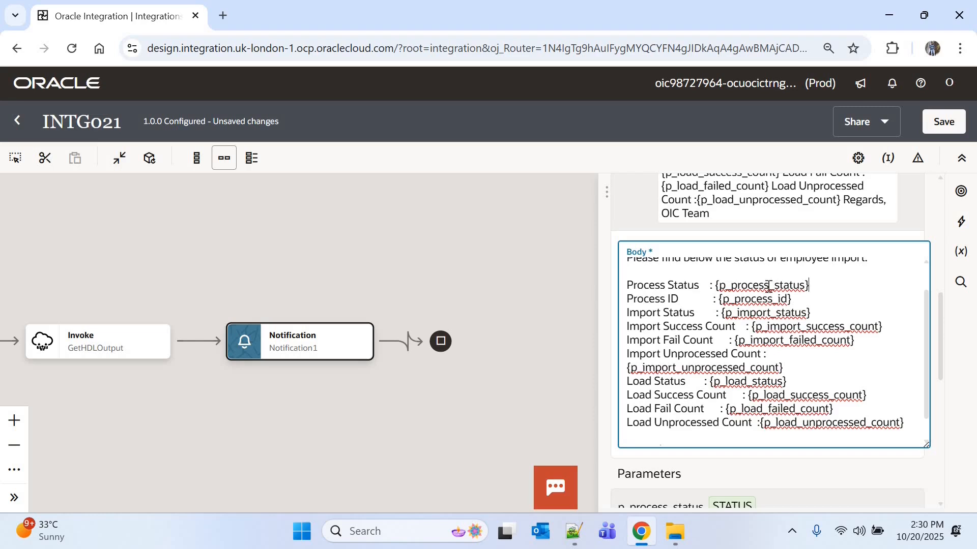
pyautogui.doubleClick(792, 287)
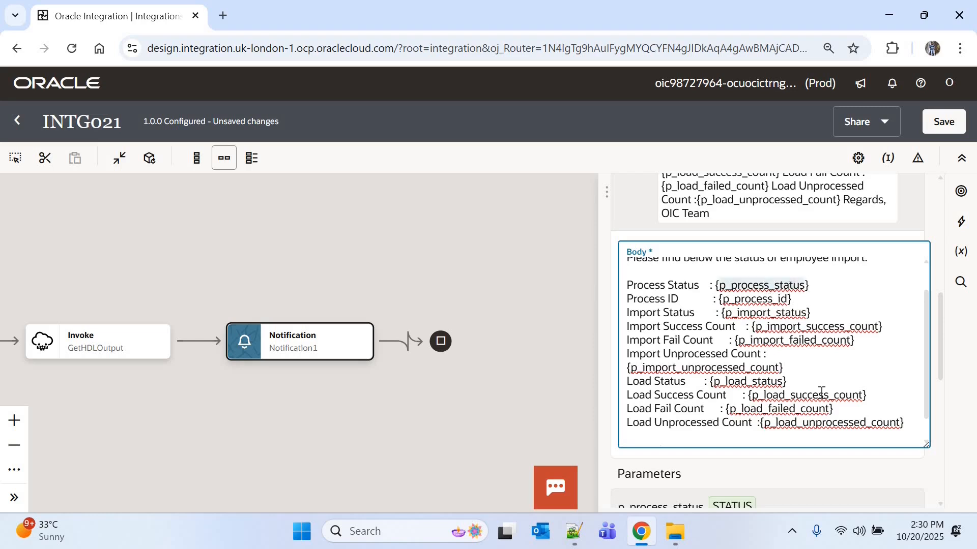
pyautogui.doubleClick(815, 425)
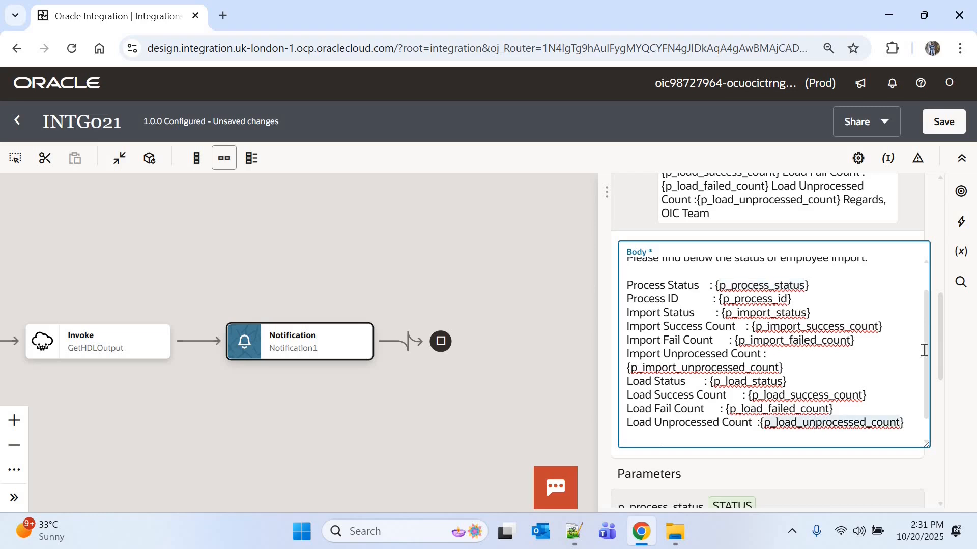
pyautogui.scroll(-1, 923, 350)
pyautogui.click(945, 132)
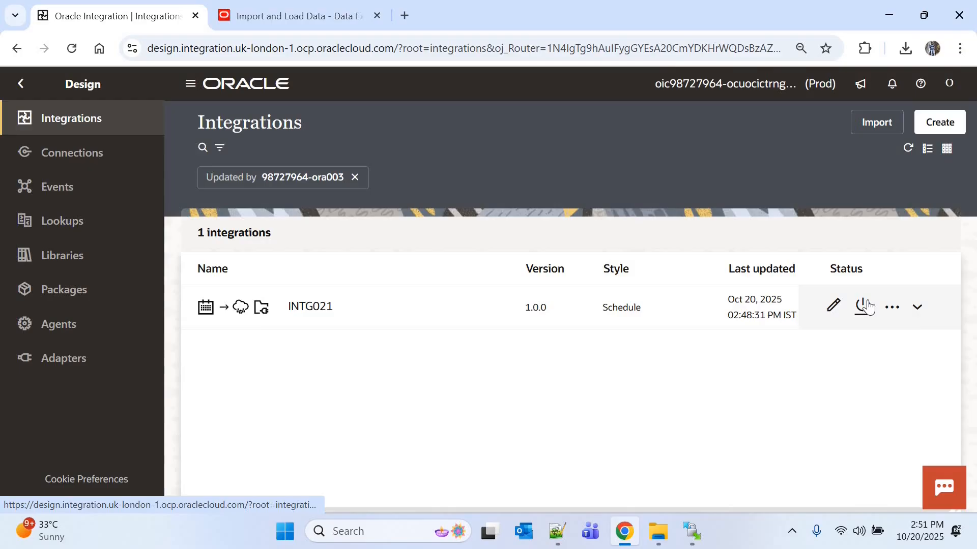
# Step: Activate integration INTG021 and open its run page
pyautogui.click(865, 306)
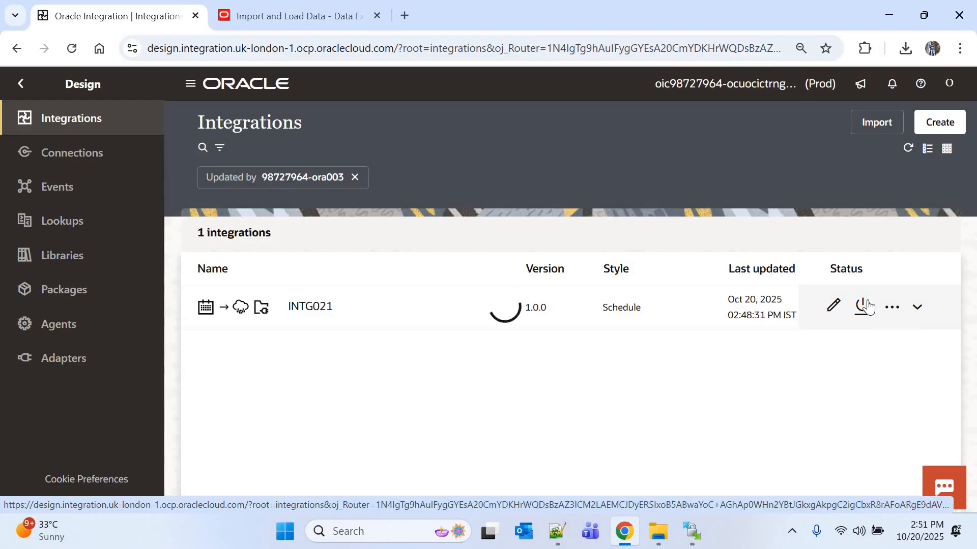
pyautogui.click(926, 480)
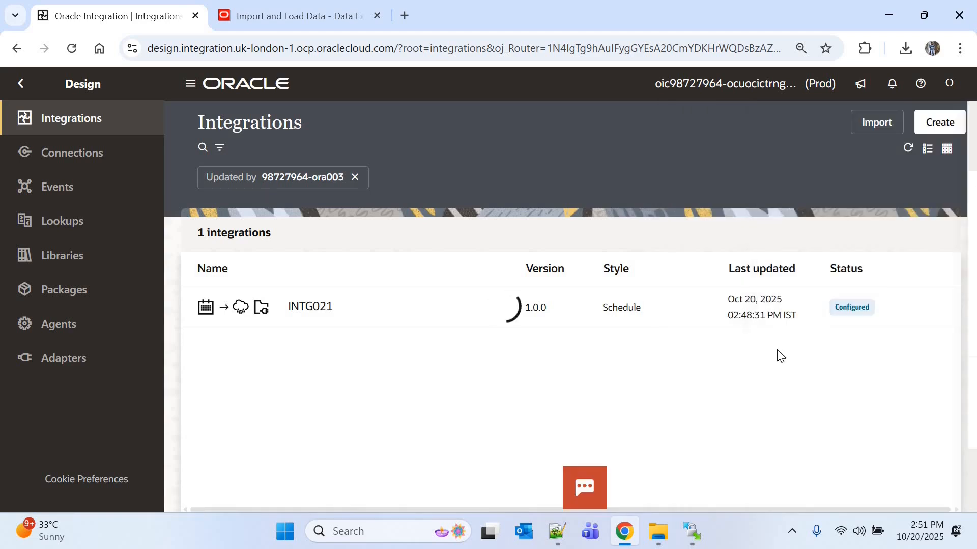
pyautogui.click(893, 309)
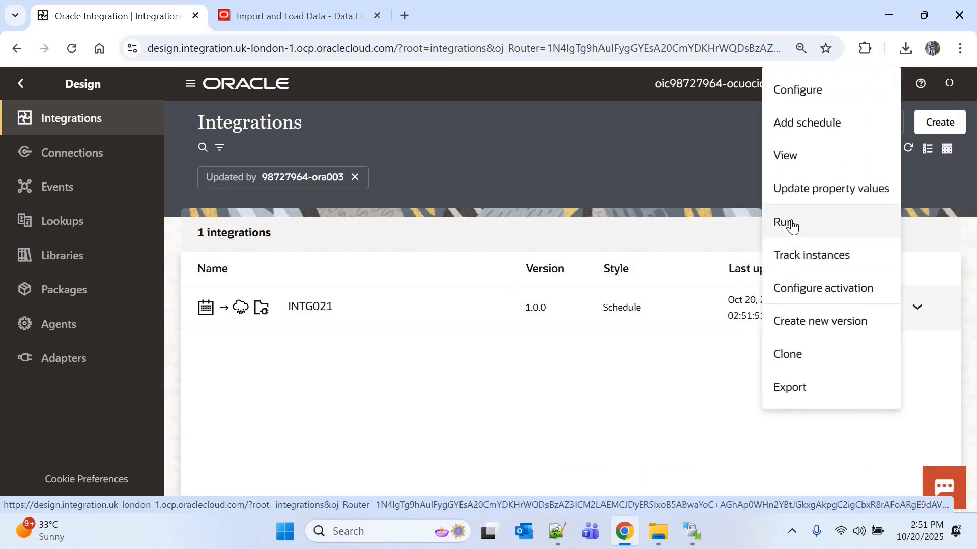
pyautogui.click(789, 222)
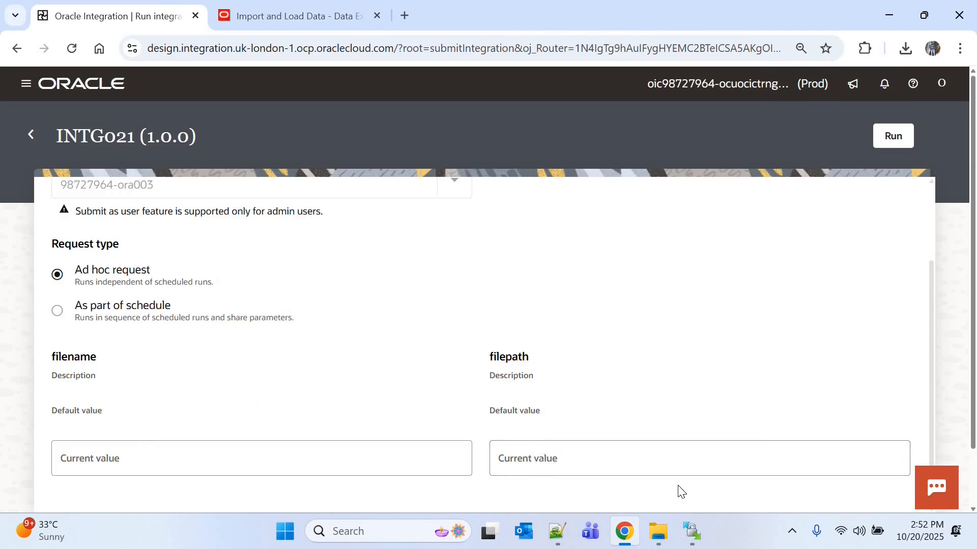
# Step: Switch to WinSCP and view the contents of the local file Worker.csv
pyautogui.click(692, 532)
pyautogui.click(58, 175)
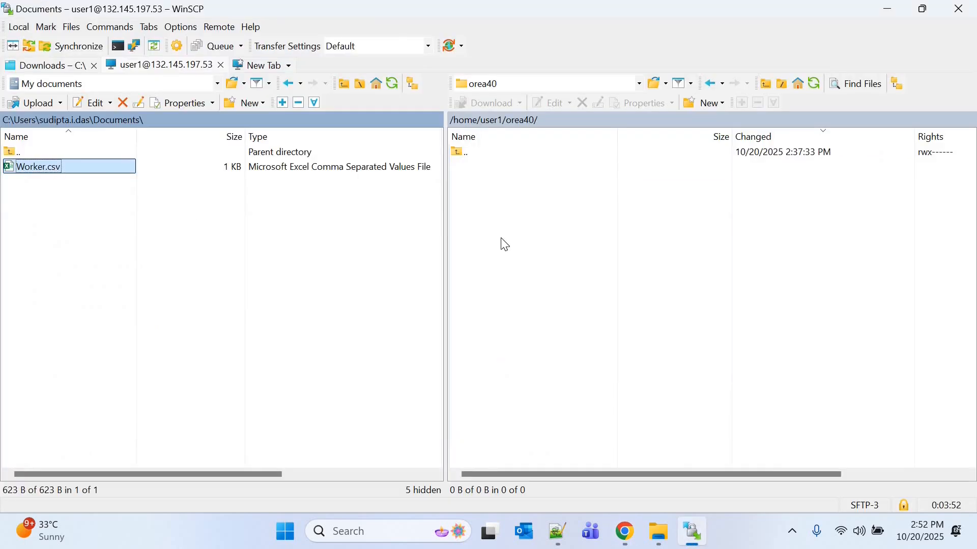
pyautogui.press('F4')
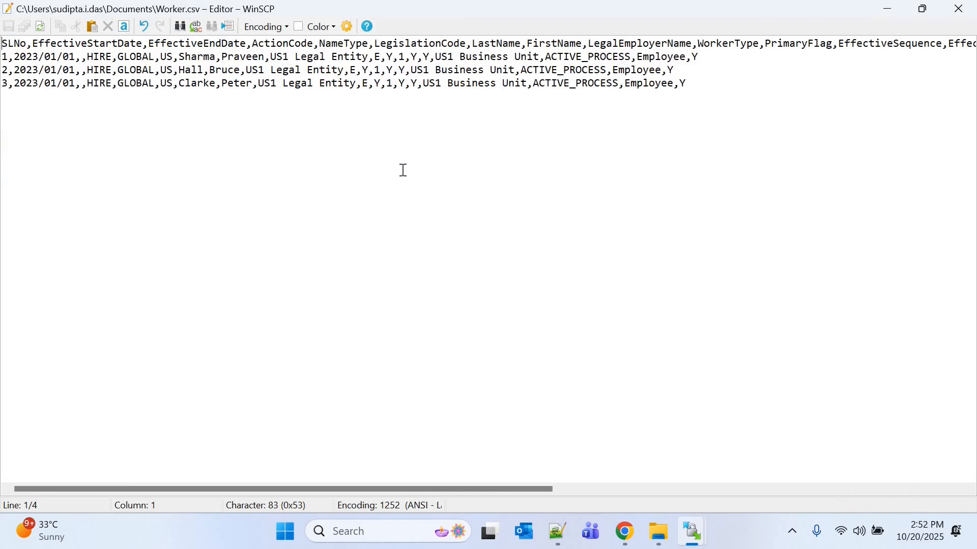
pyautogui.click(974, 9)
# Step: Upload Worker.csv to the remote folder /home/user1/orea40 and look up that folder's full path
pyautogui.moveTo(66, 167); pyautogui.dragTo(491, 190)
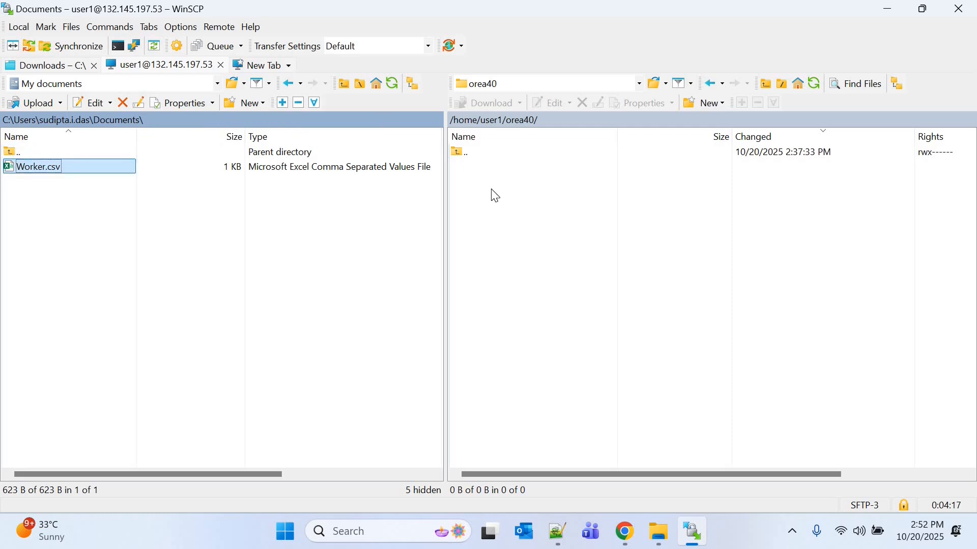
pyautogui.click(560, 123)
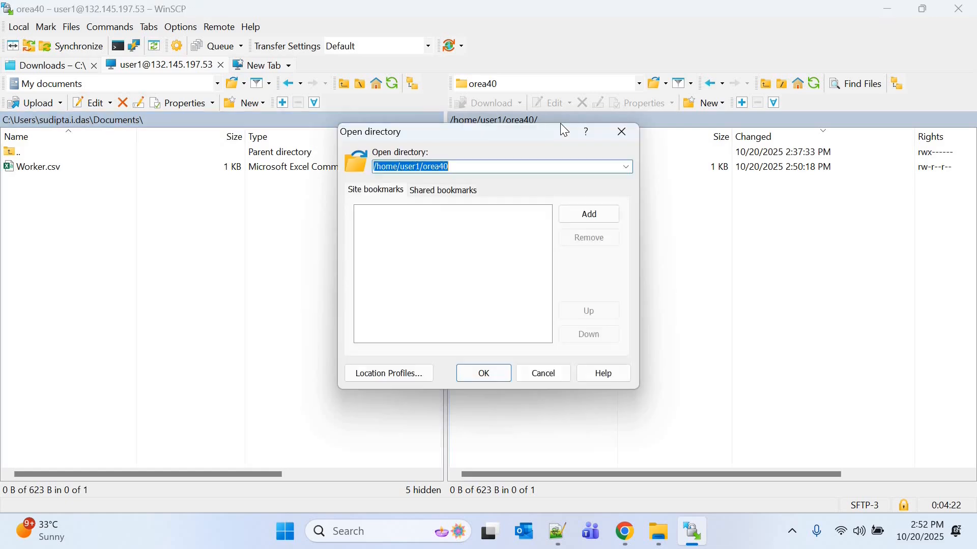
pyautogui.click(631, 130)
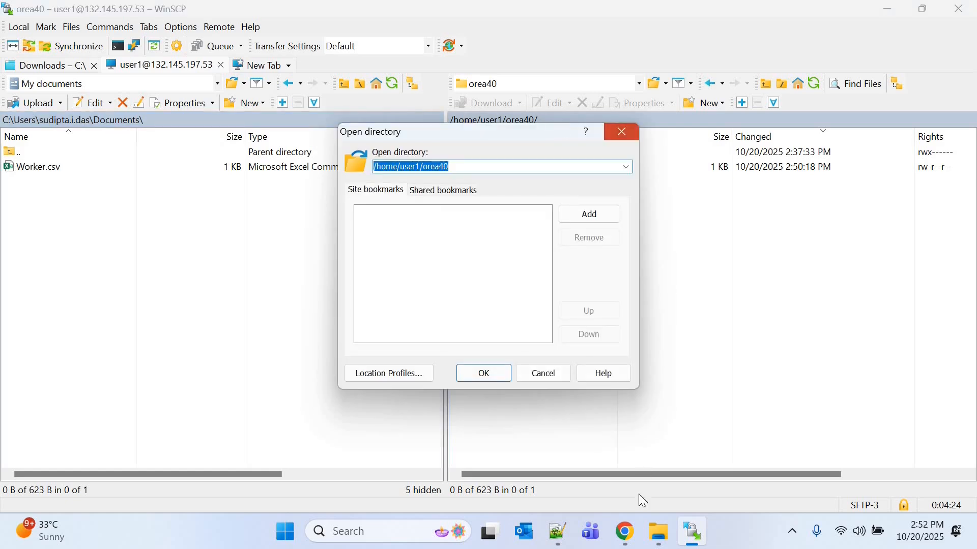
# Step: Switch to Chrome and set the filepath parameter on the INTG021 run page to /home/user1/orea40
pyautogui.click(625, 533)
pyautogui.click(536, 462)
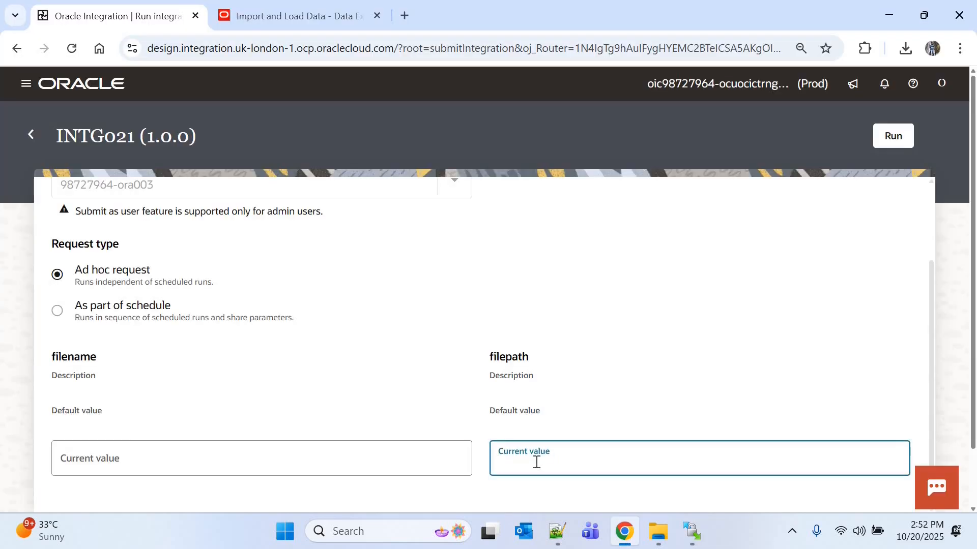
pyautogui.write('/home/user1/orea40')
# Step: Copy the remote file's name from WinSCP, set the filename parameter to Worker.csv in Chrome, and run INTG021
pyautogui.click(692, 532)
pyautogui.click(489, 167)
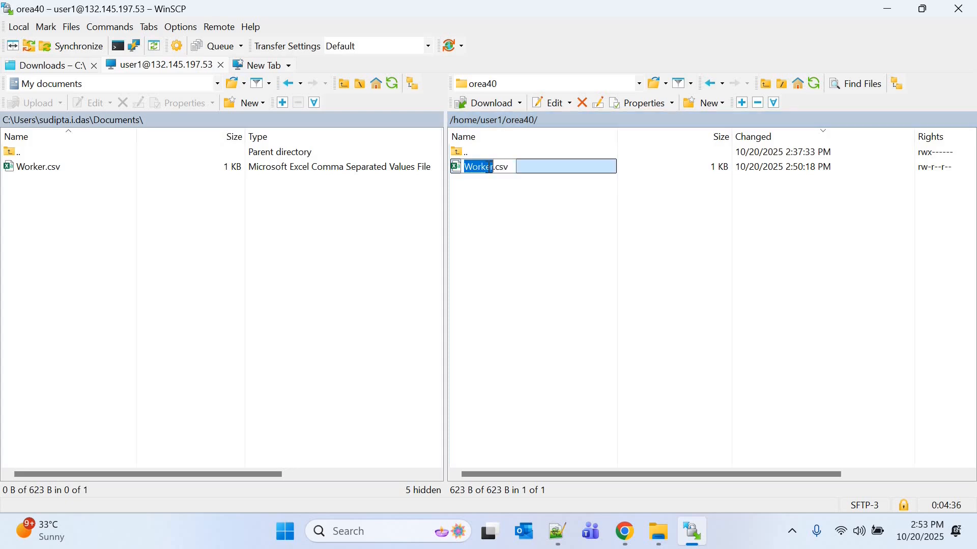
pyautogui.hotkey('ctrl', 'a')
pyautogui.hotkey('ctrl', 'c')
pyautogui.hotkey('alt', 'Tab')
pyautogui.click(172, 460)
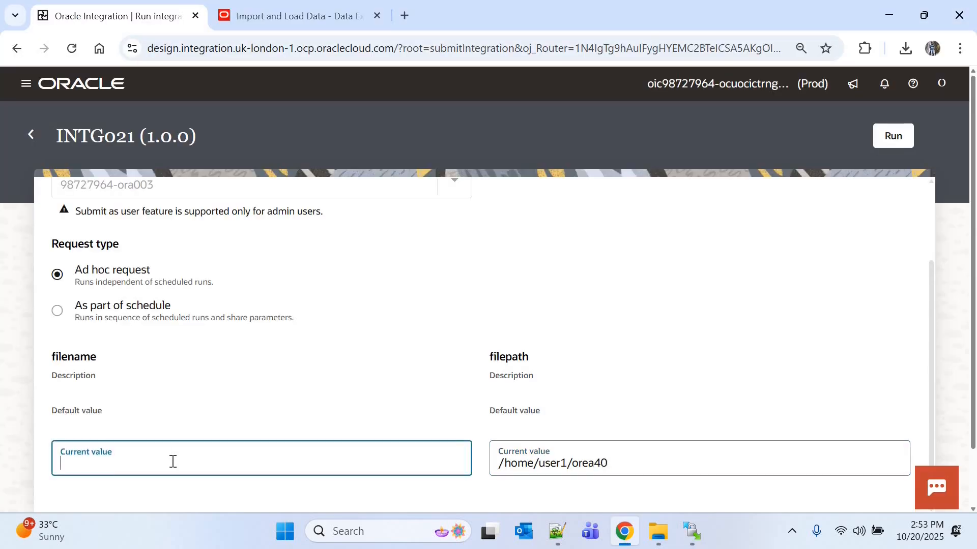
pyautogui.hotkey('ctrl', 'v')
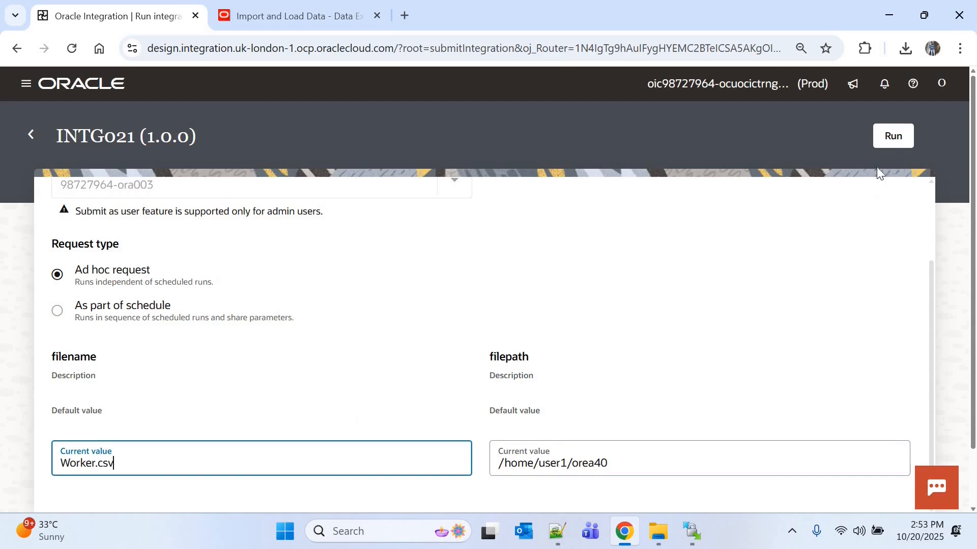
pyautogui.click(893, 138)
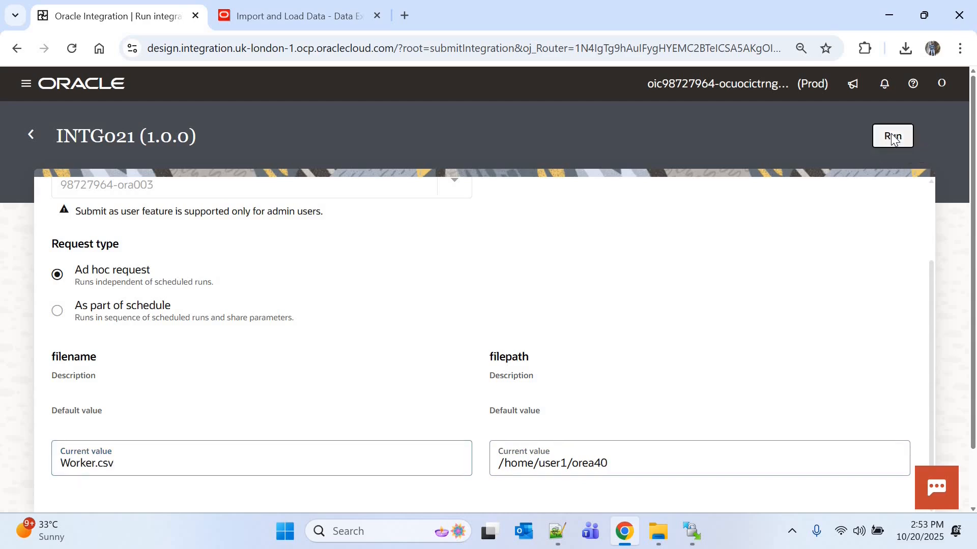
# Step: Refresh the activity stream and examine the v_process_status assignment in iteration 4 of the While1 loop
pyautogui.click(899, 189)
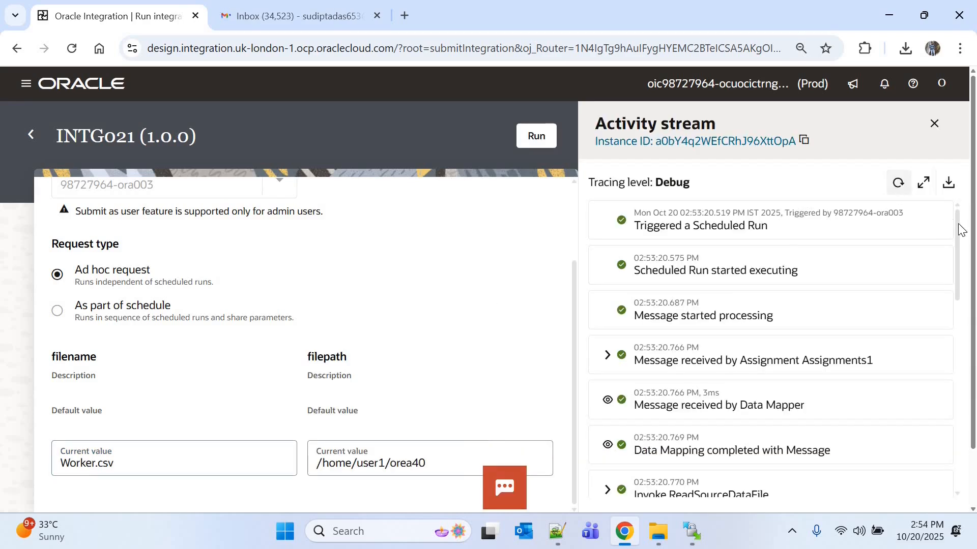
pyautogui.moveTo(961, 309); pyautogui.dragTo(966, 433)
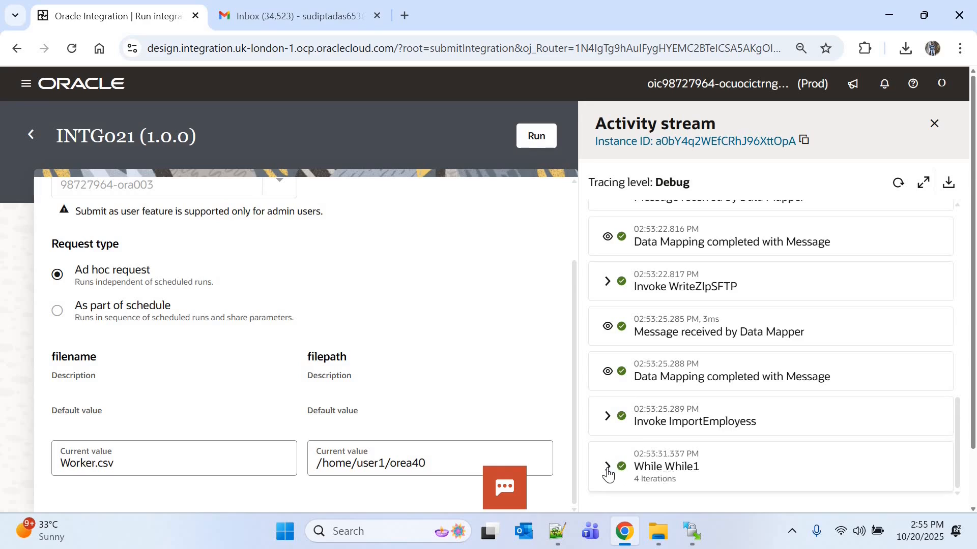
pyautogui.click(664, 465)
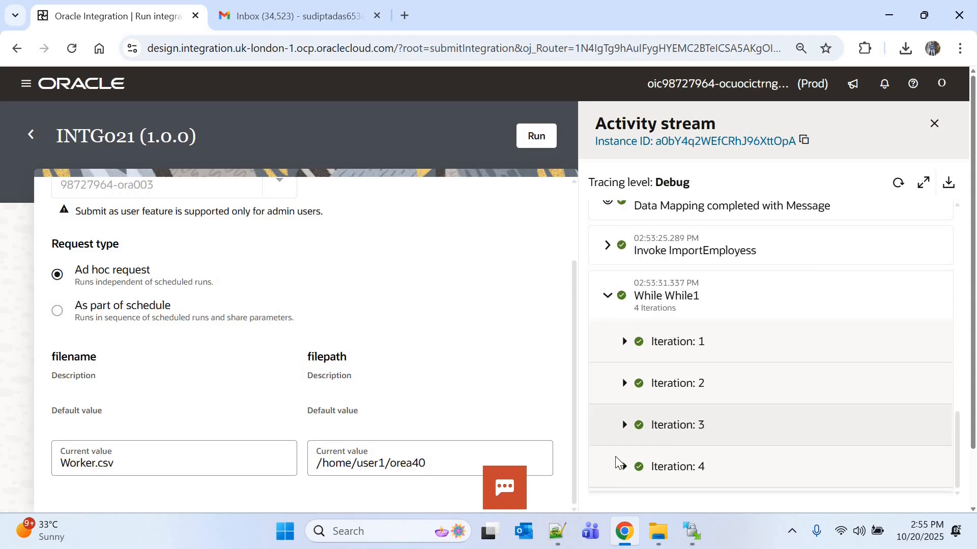
pyautogui.click(623, 471)
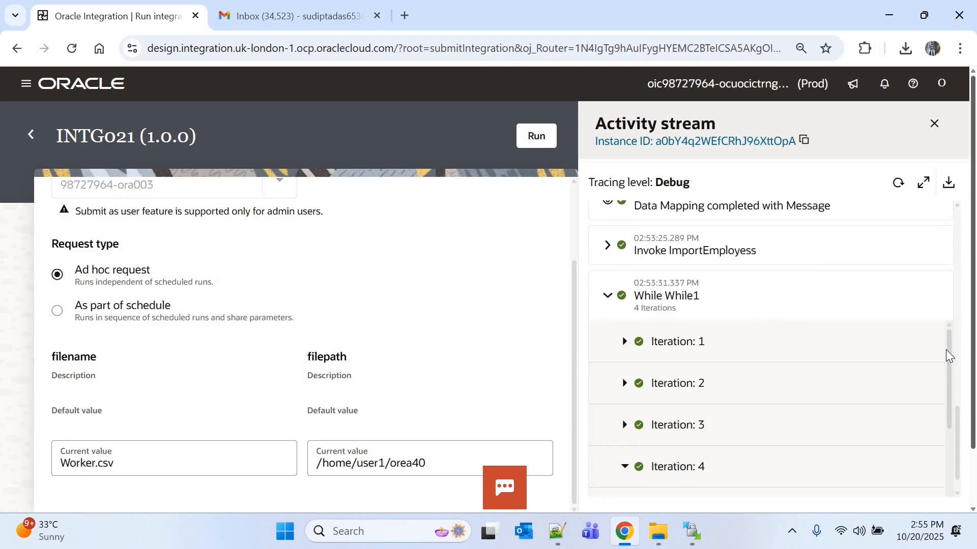
pyautogui.scroll(-5, 640, 436)
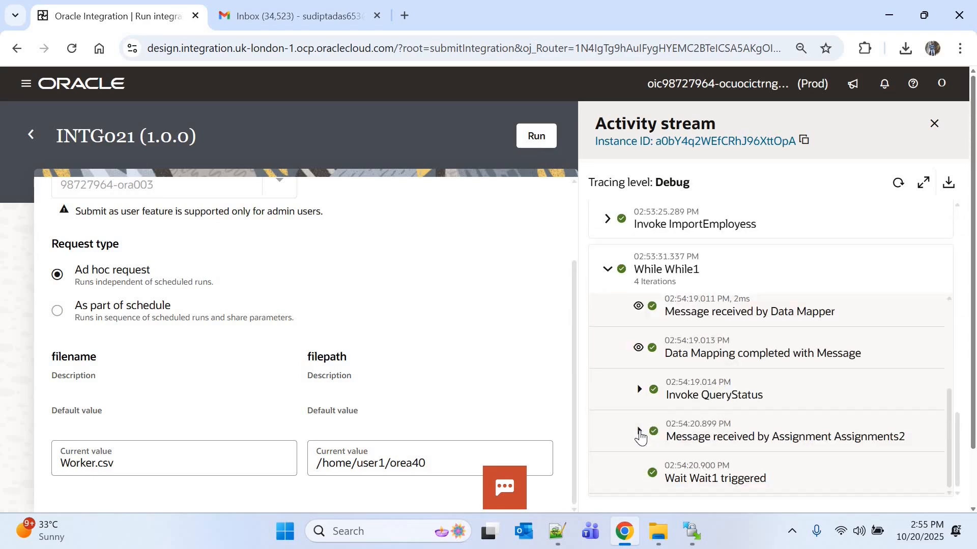
pyautogui.click(640, 437)
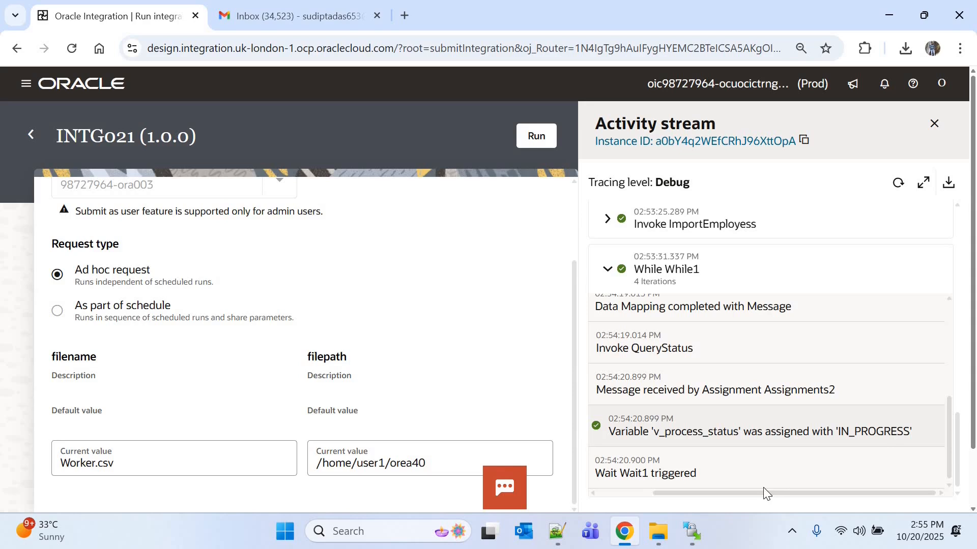
pyautogui.moveTo(751, 493); pyautogui.dragTo(711, 493)
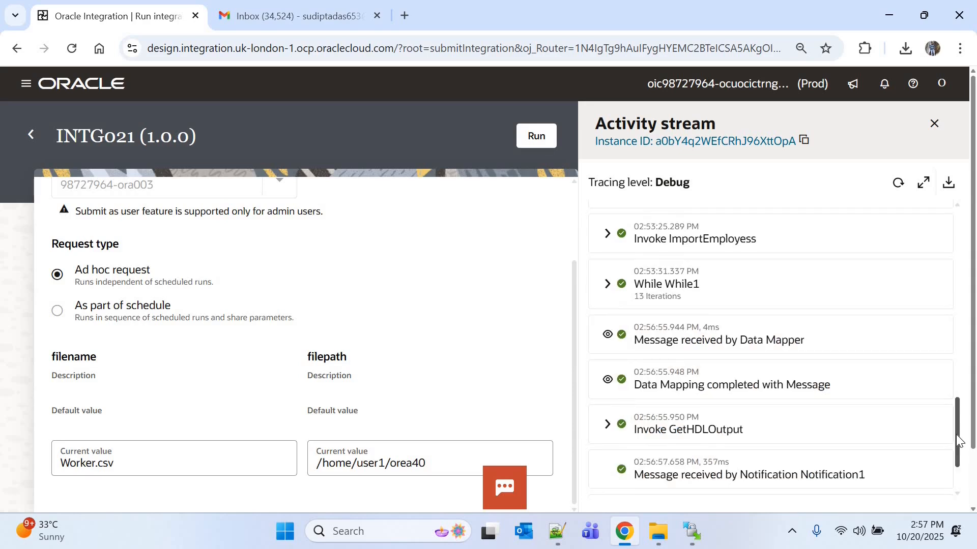
pyautogui.moveTo(956, 435); pyautogui.dragTo(955, 467)
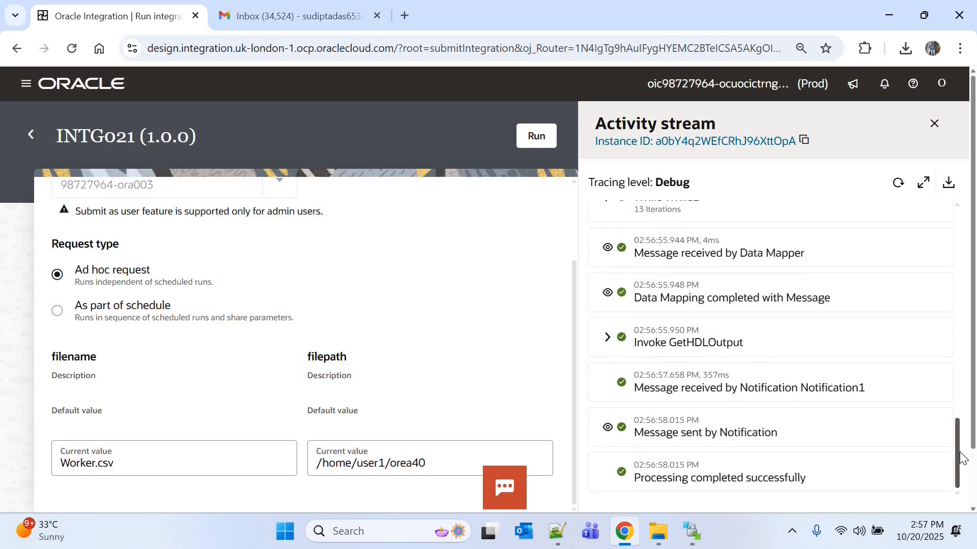
# Step: Examine the v_process_status assignment in iteration 13 of While1 and the remaining activity stream entries through the end of processing
pyautogui.scroll(2, 957, 436)
pyautogui.click(610, 278)
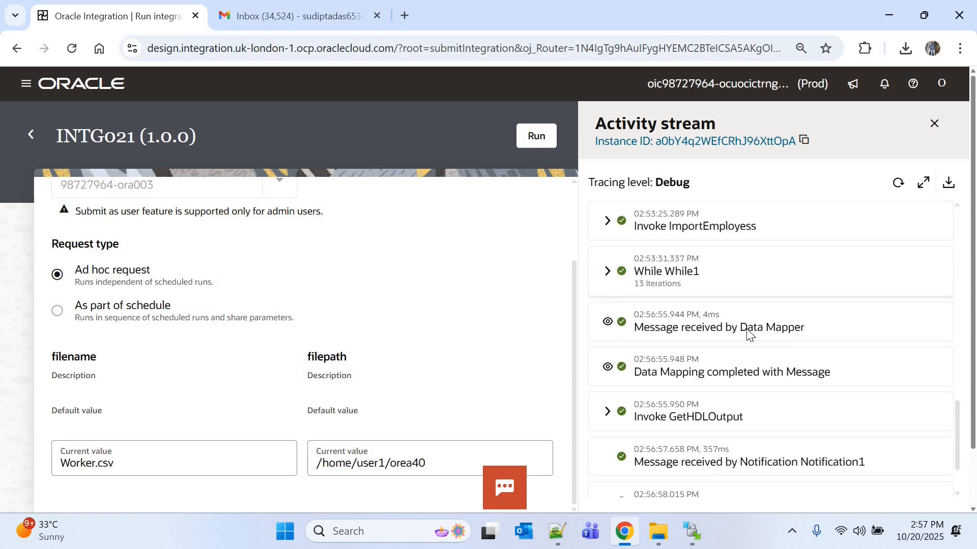
pyautogui.scroll(-5, 948, 327)
pyautogui.click(625, 338)
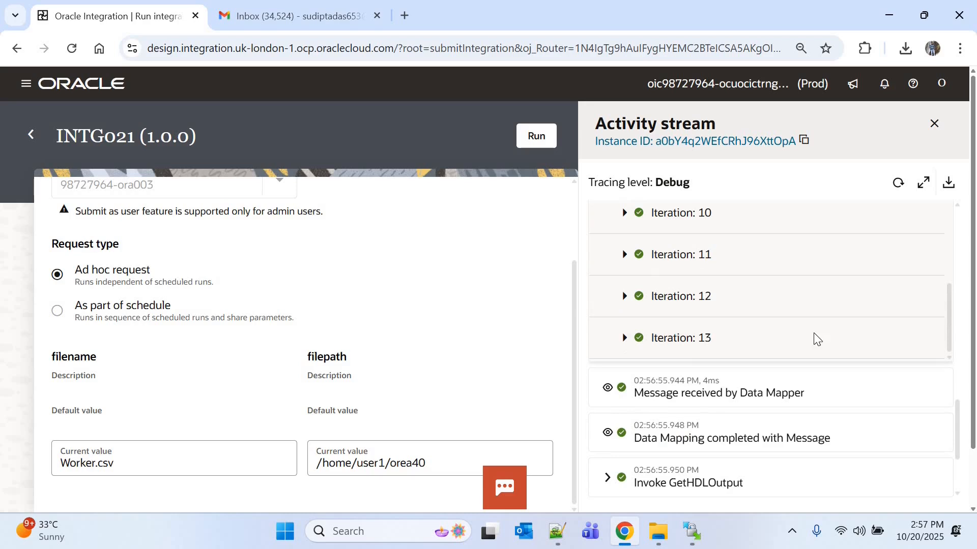
pyautogui.scroll(-3, 830, 376)
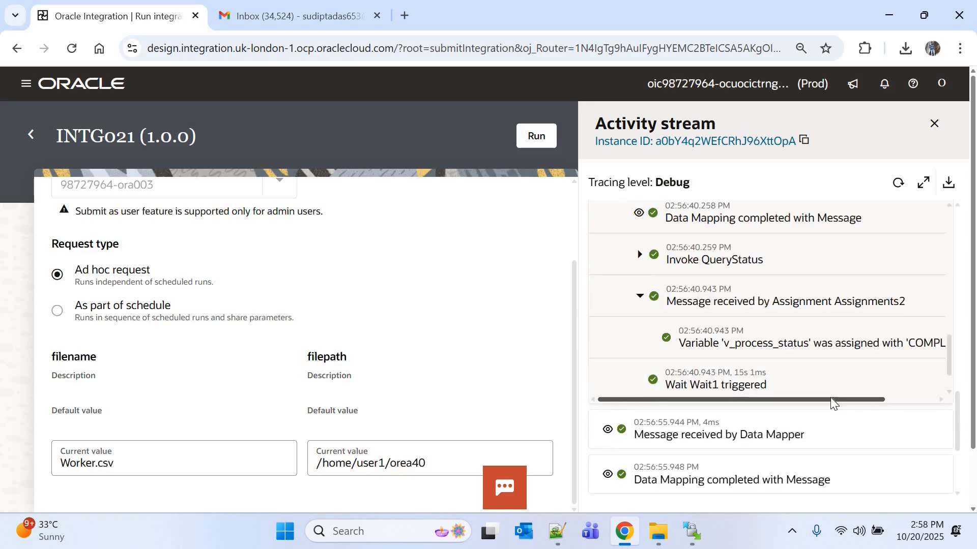
pyautogui.moveTo(833, 400); pyautogui.dragTo(894, 400)
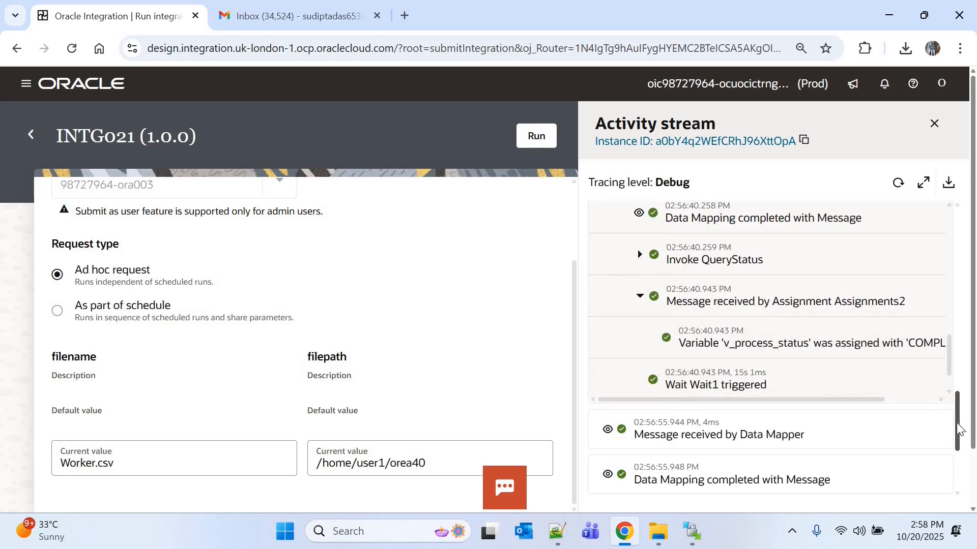
pyautogui.moveTo(956, 424); pyautogui.dragTo(956, 442)
pyautogui.scroll(-2, 761, 431)
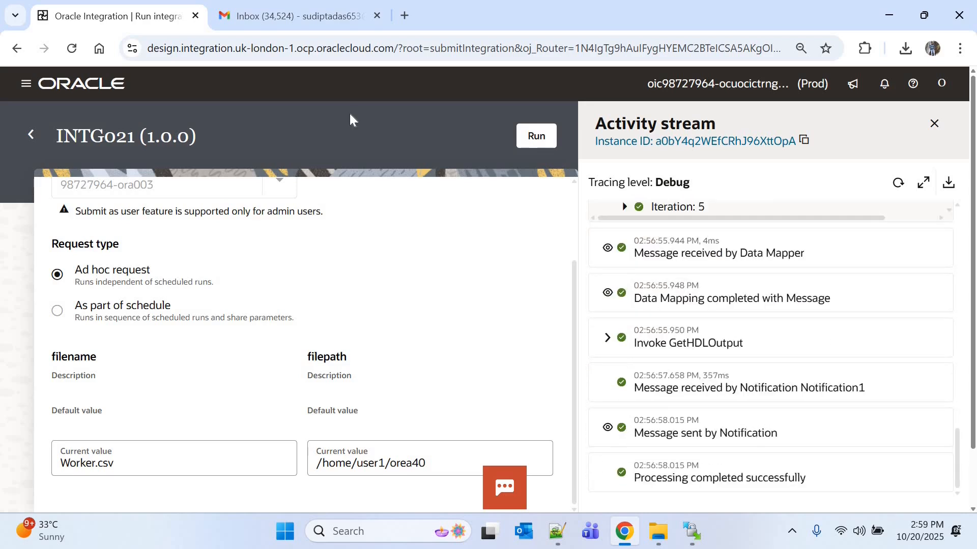
# Step: Open the Employee Import Result email in Gmail and check its process ID, import status and counts, and load status and counts
pyautogui.click(301, 11)
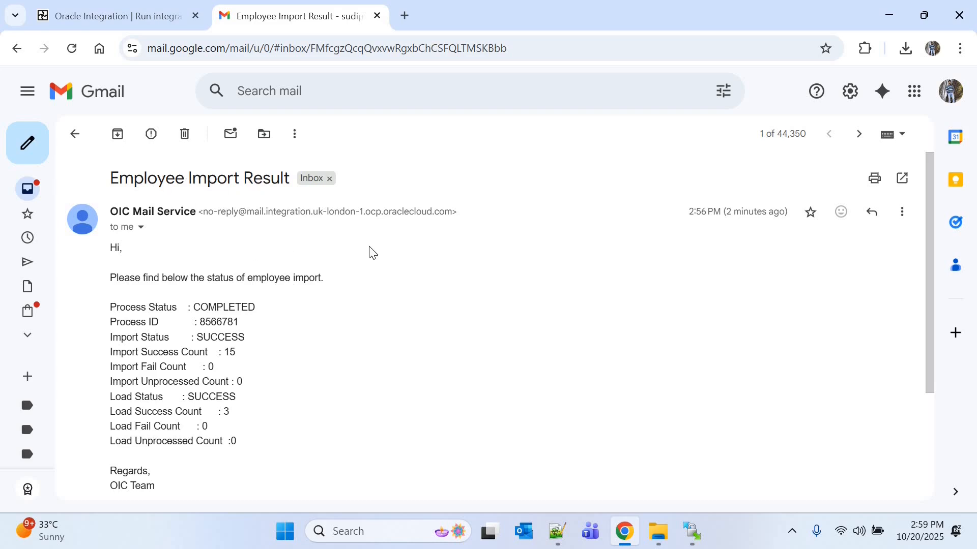
pyautogui.scroll(-1, 931, 319)
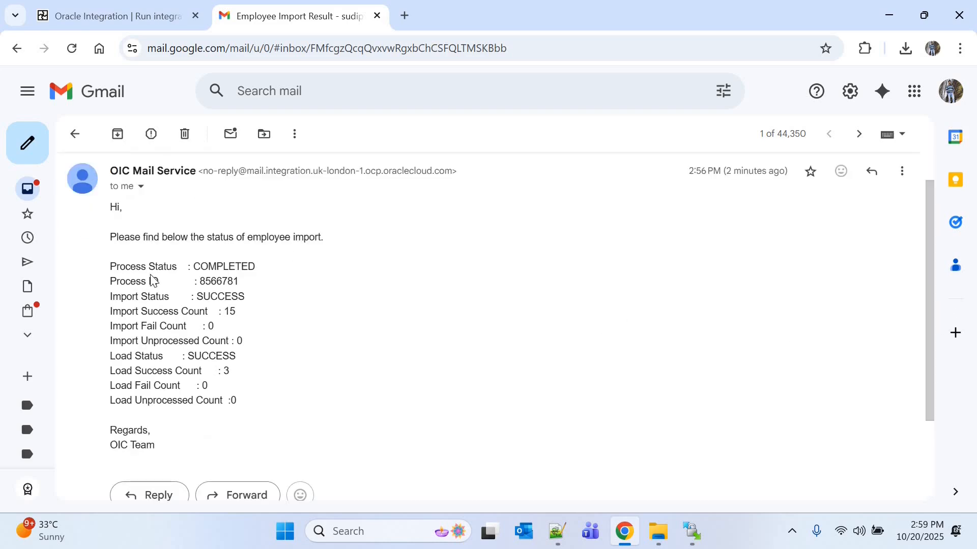
pyautogui.doubleClick(221, 281)
pyautogui.doubleClick(223, 298)
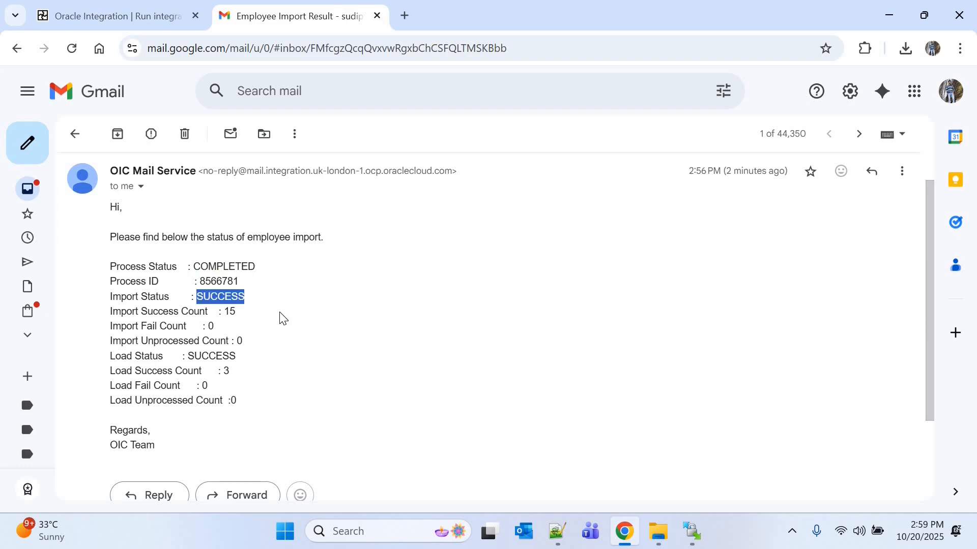
pyautogui.doubleClick(231, 311)
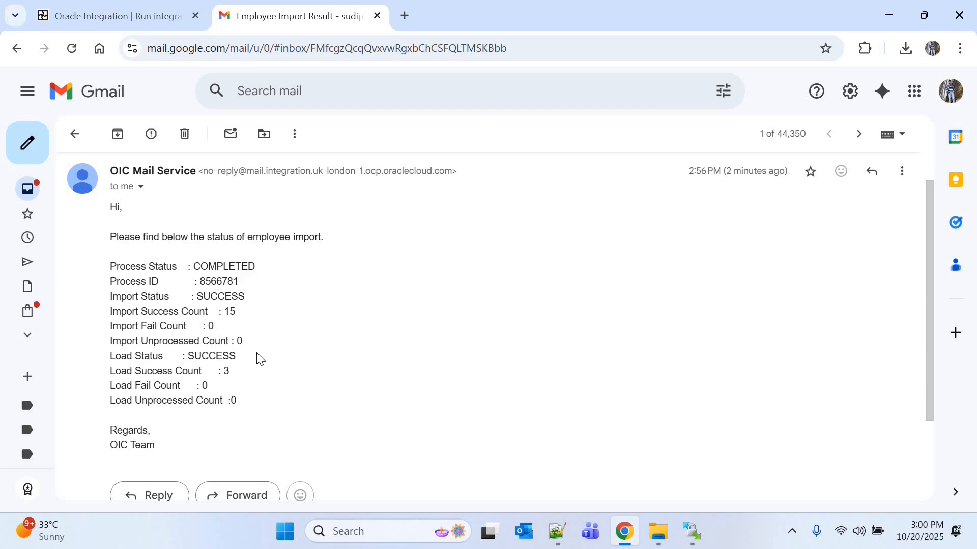
pyautogui.doubleClick(205, 357)
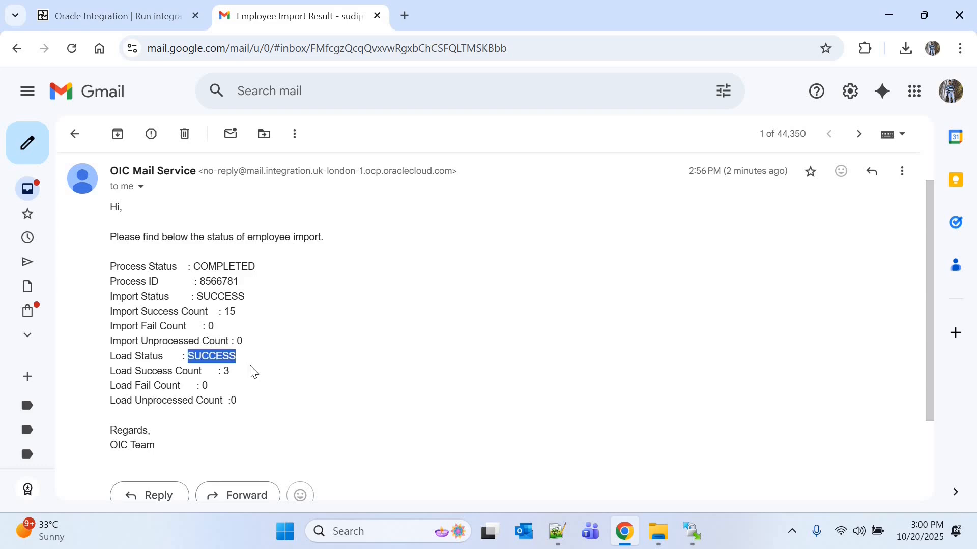
pyautogui.click(222, 368)
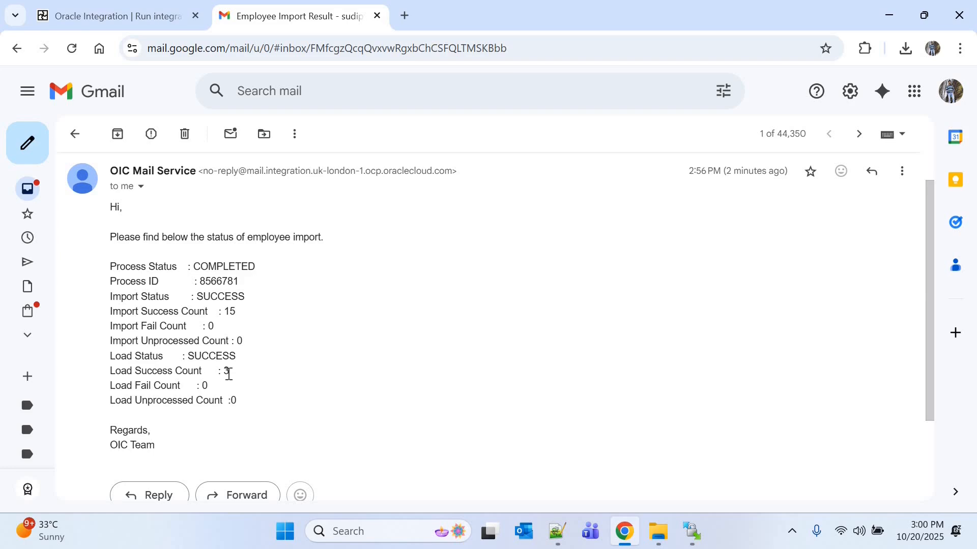